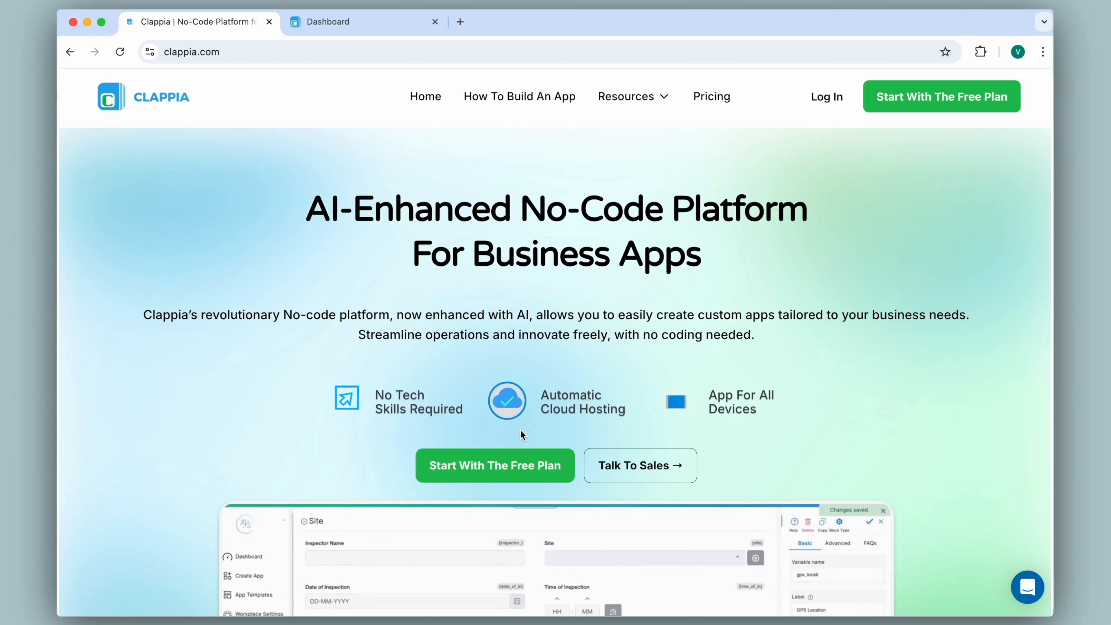
- Open the Meeting Scheduler app from the workspace dashboard, then the Workplace Settings users page
click(353, 24)
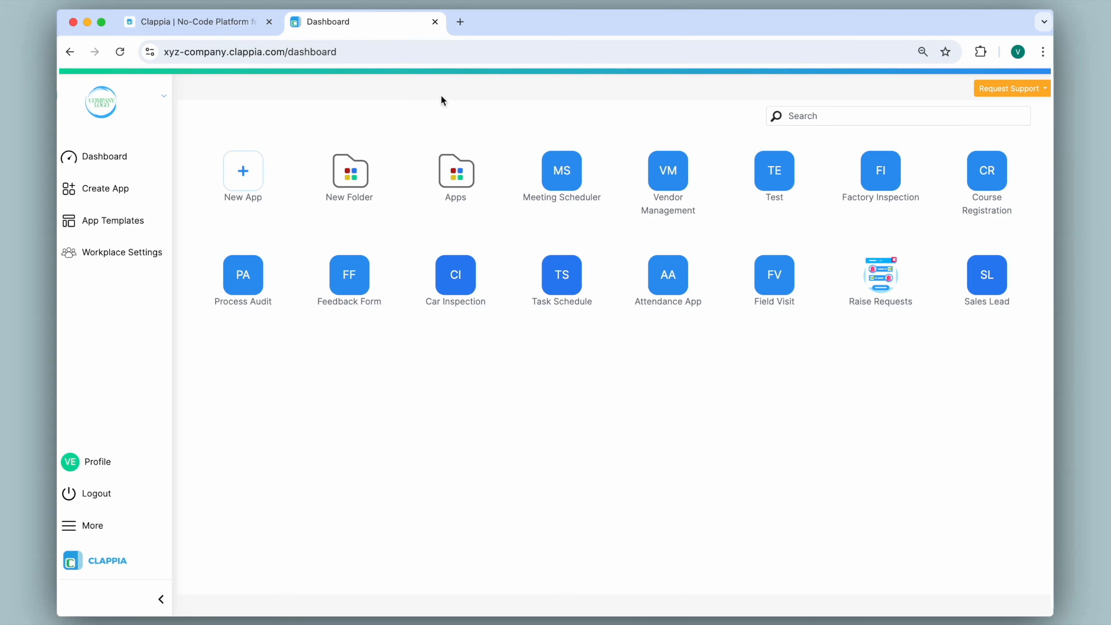
click(563, 172)
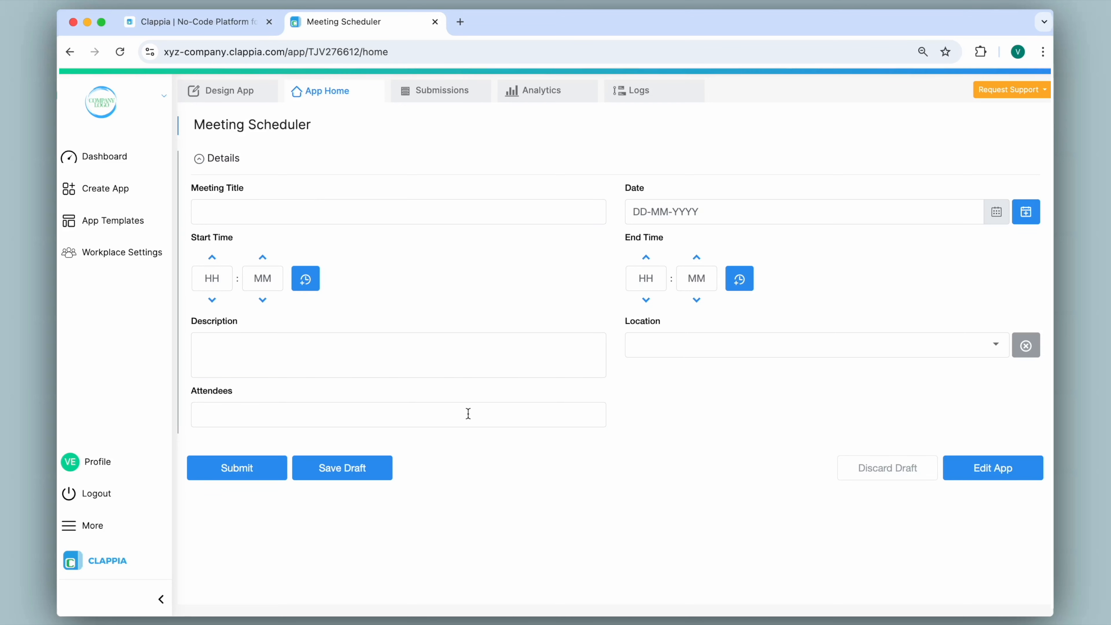
click(268, 469)
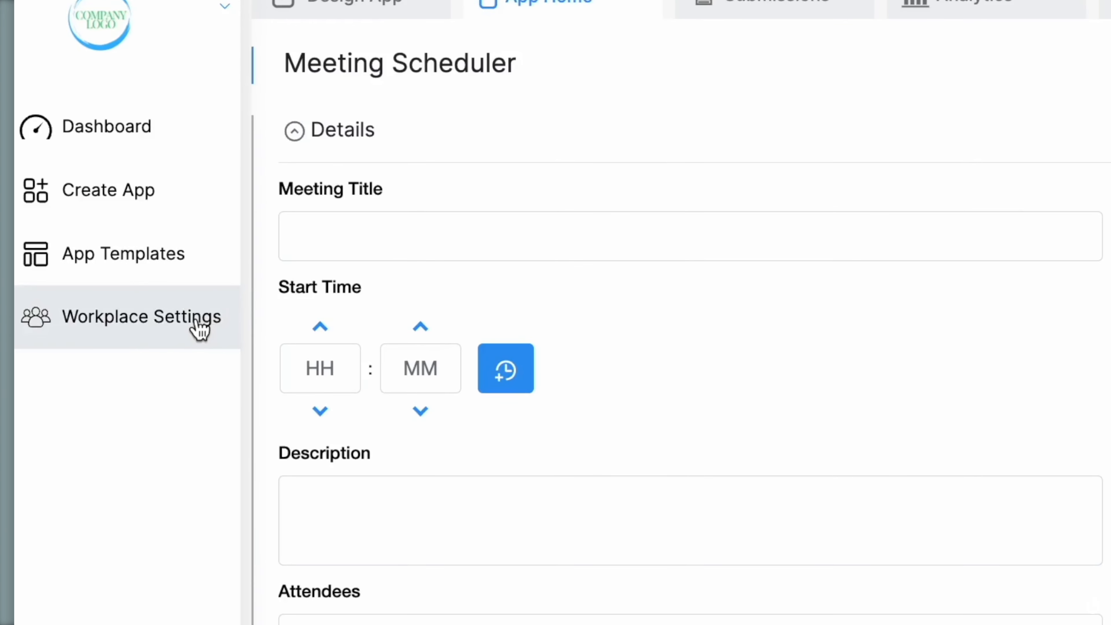
click(199, 329)
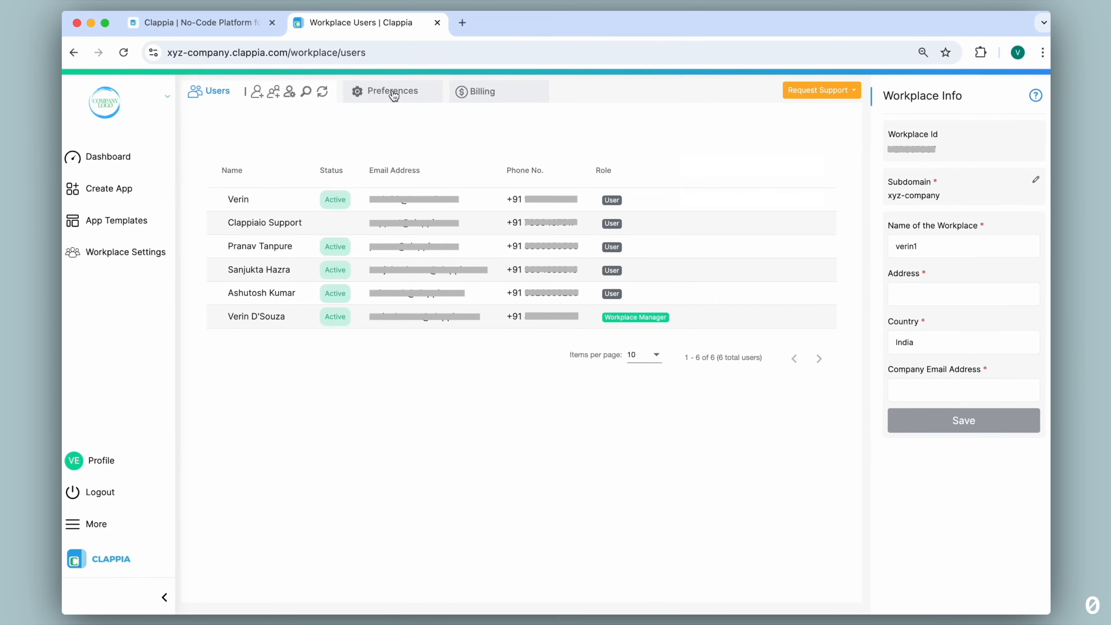
click(394, 95)
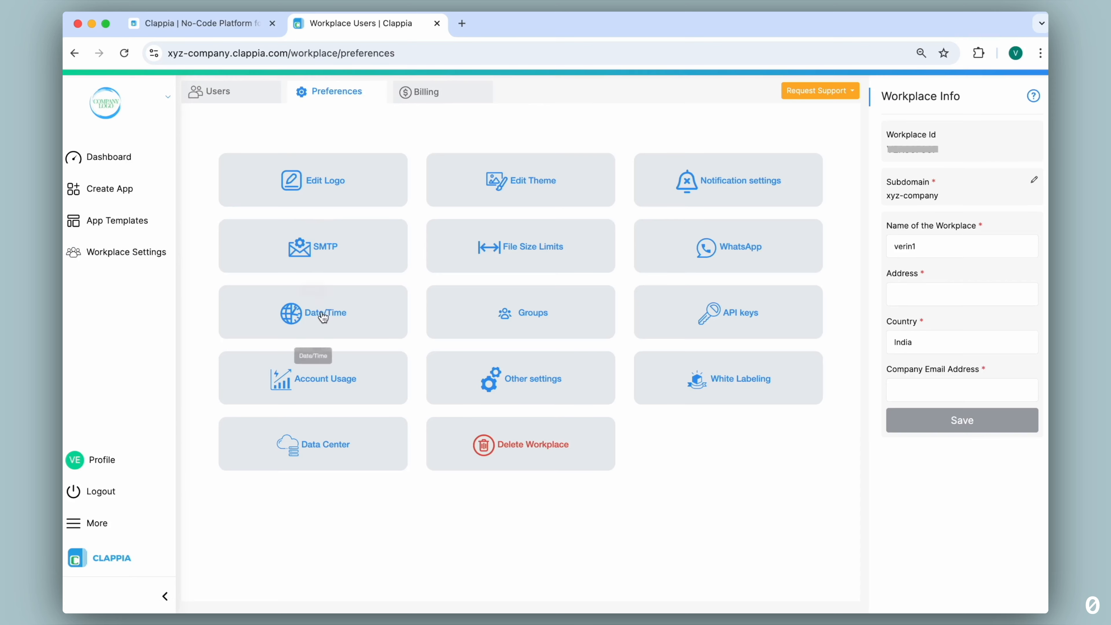
click(318, 310)
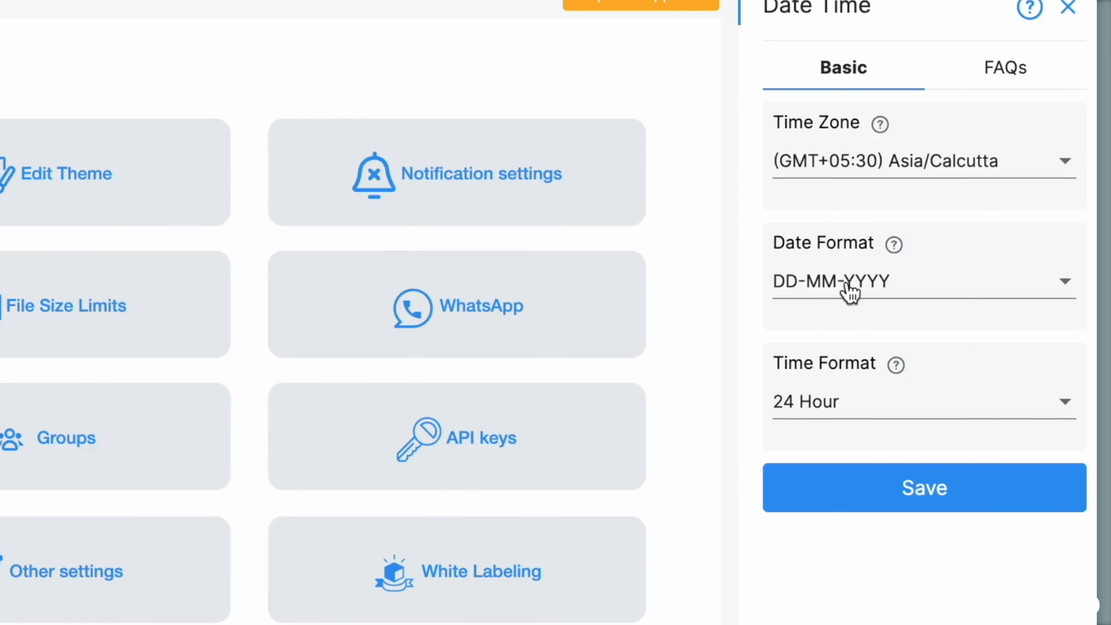
click(924, 236)
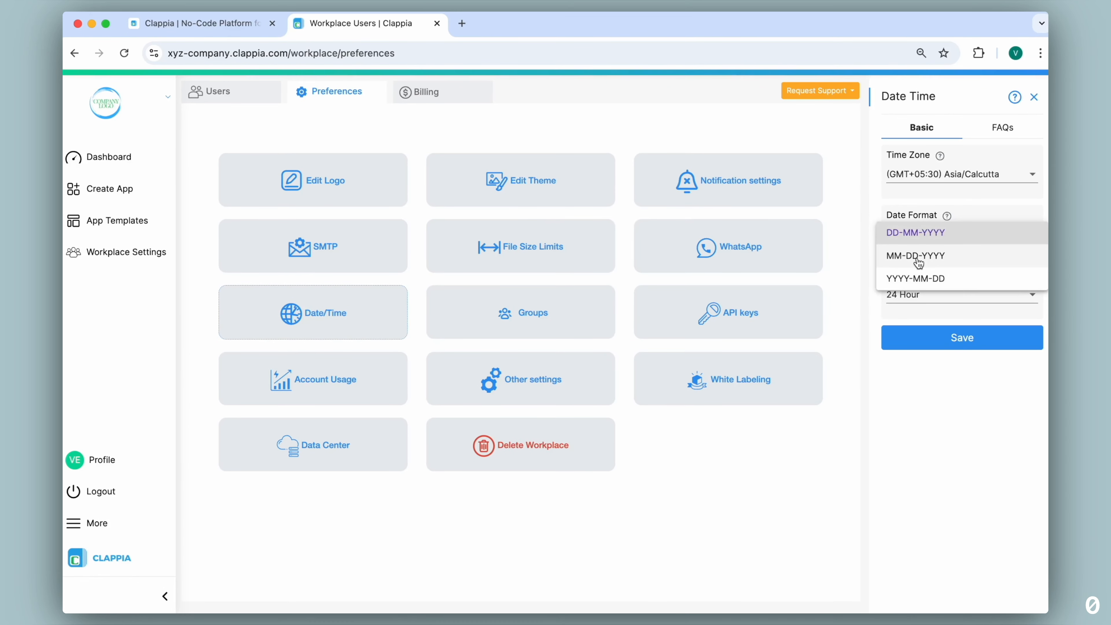
click(858, 243)
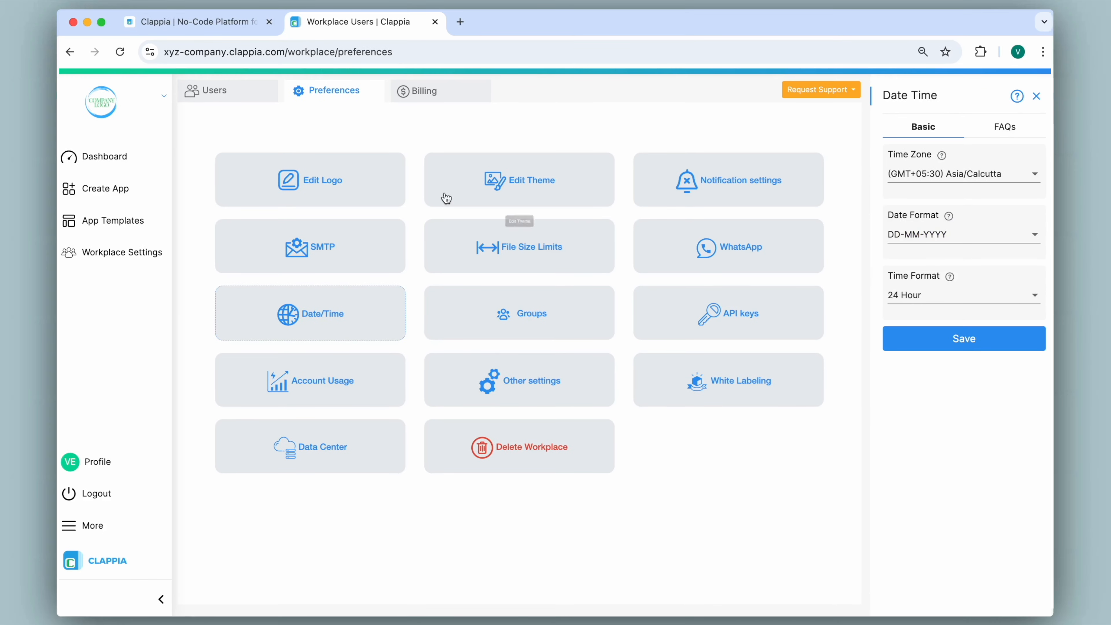
click(113, 169)
click(562, 171)
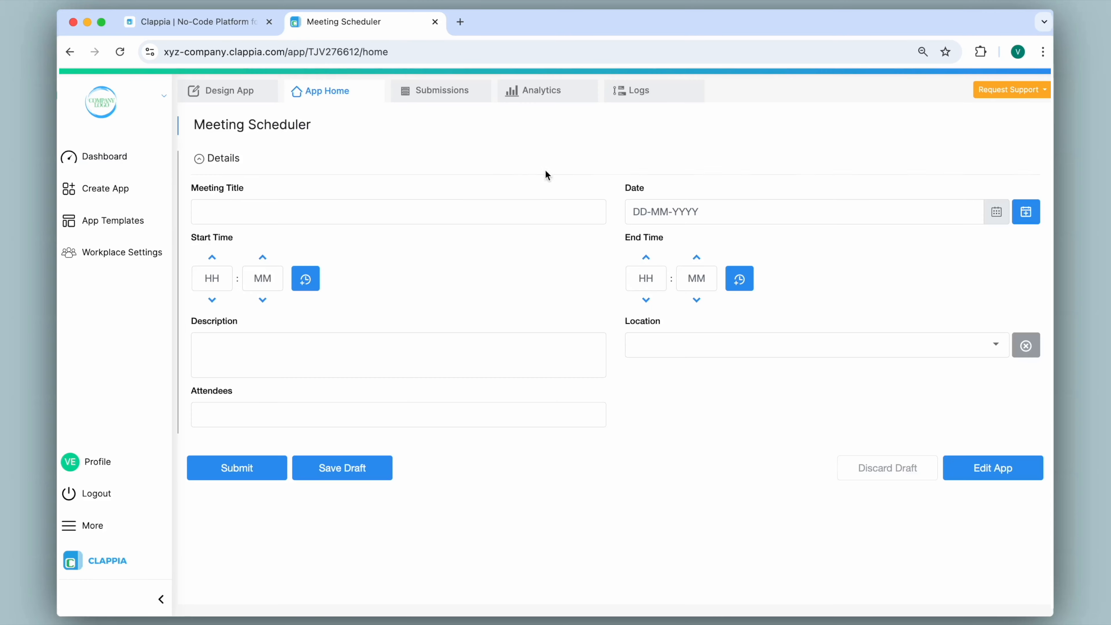
- In Design App, add a Calculations & Logic field below the Date field
click(230, 91)
click(254, 241)
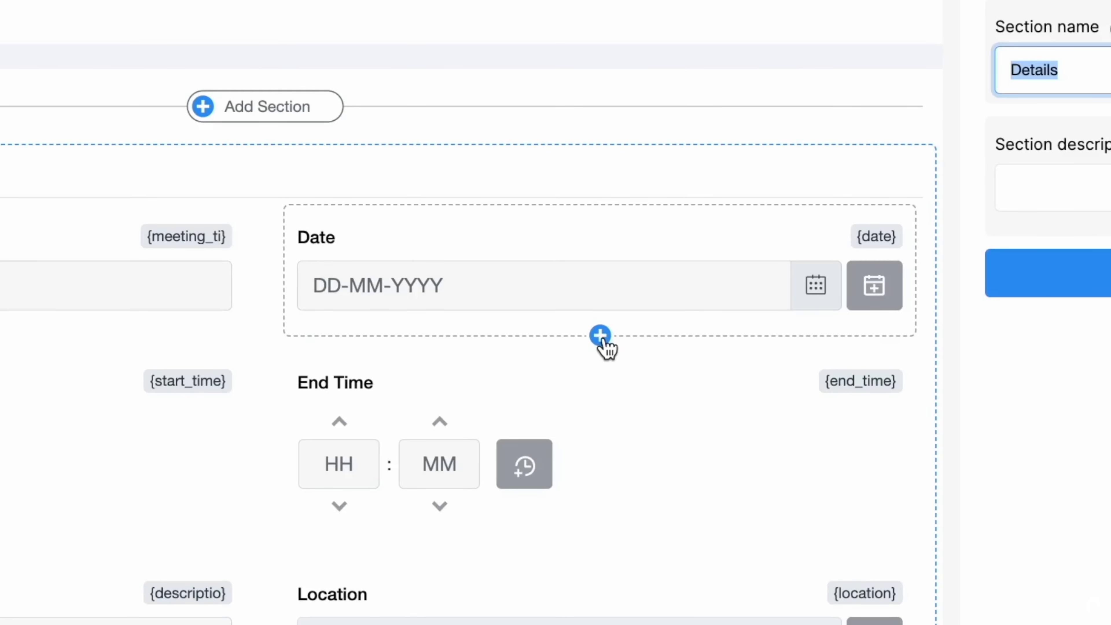
click(600, 336)
scroll(603, 346, down, 10)
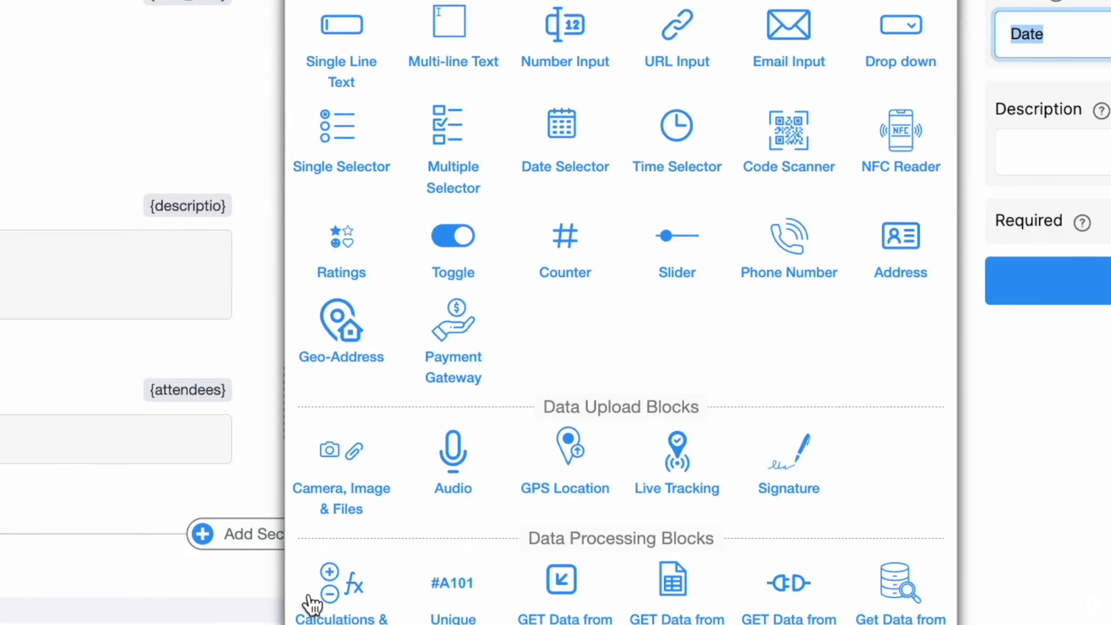
click(328, 482)
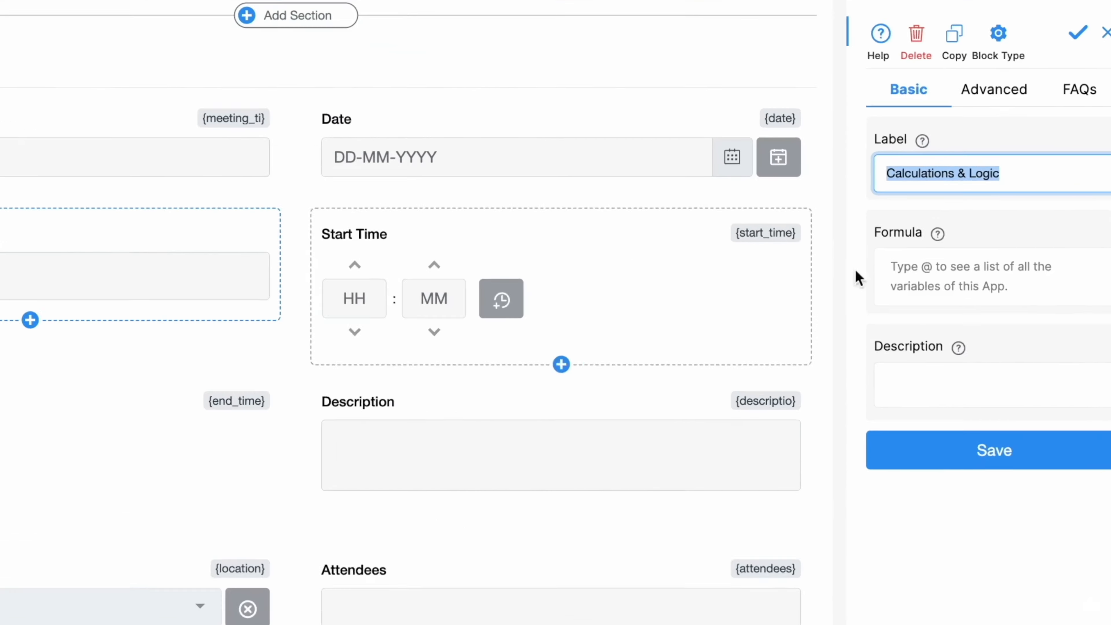
- Enter the field formula TEXT({date}, "MM-DD-YYYY")
click(919, 249)
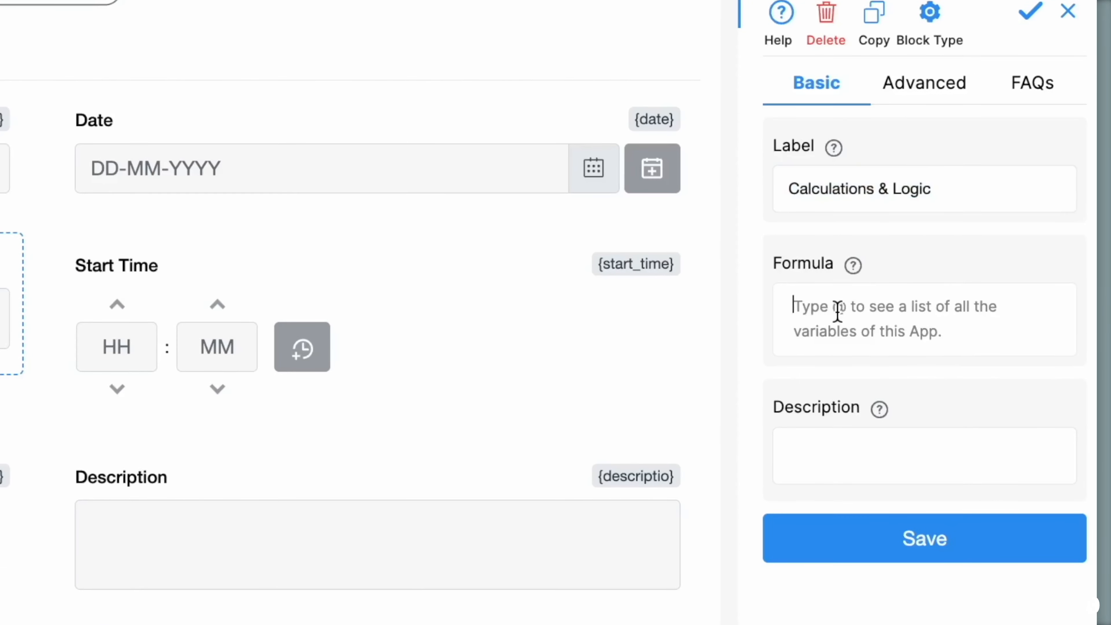
text(TEXT)
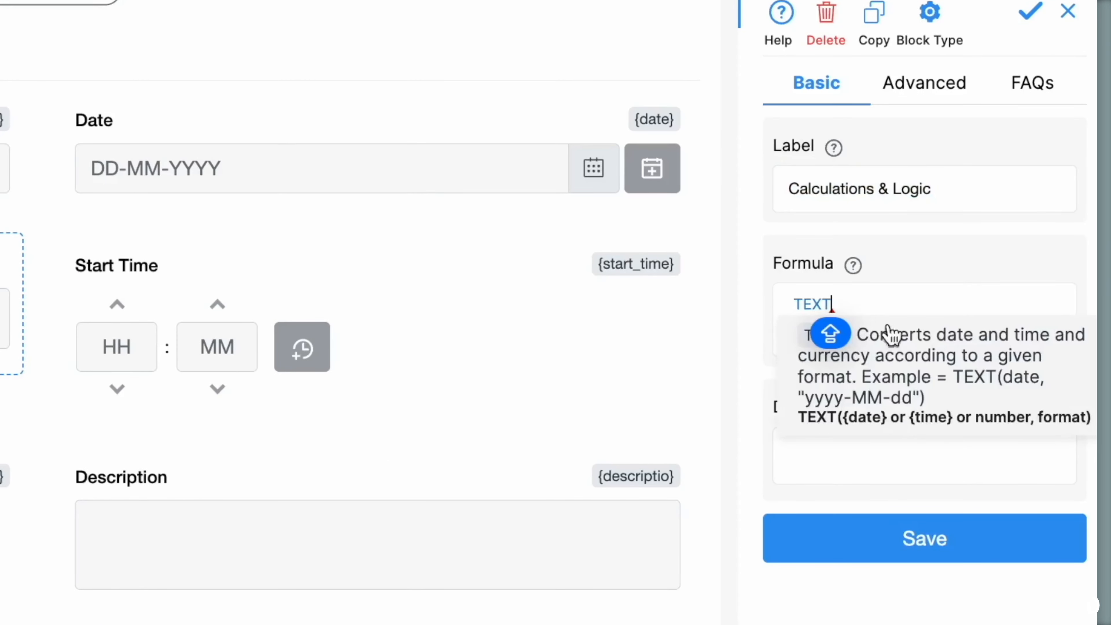
click(918, 368)
text(@)
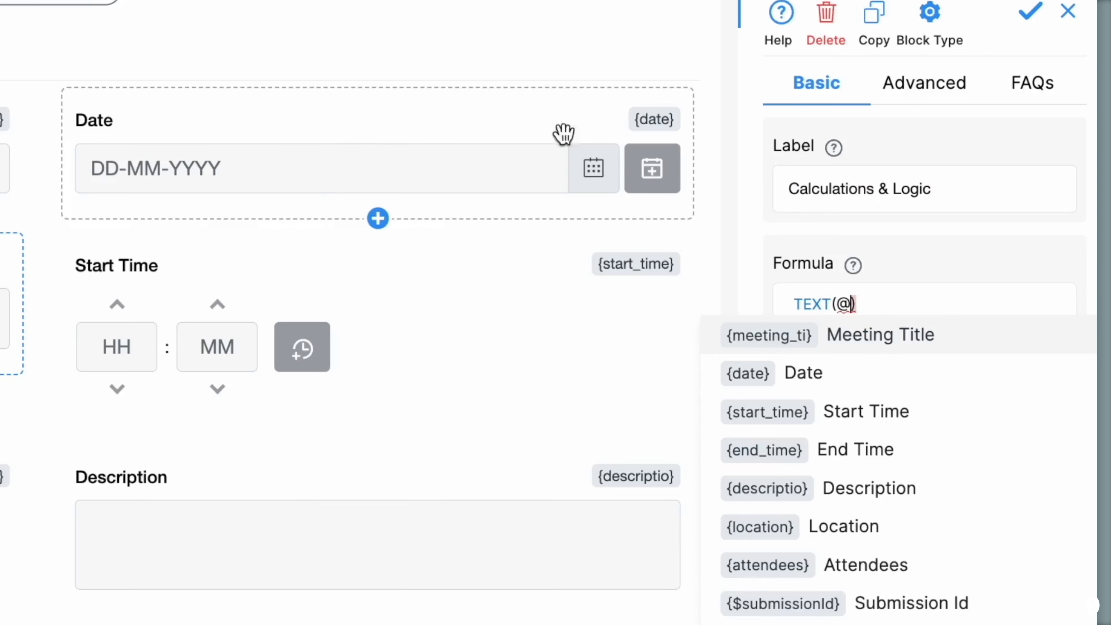
click(797, 378)
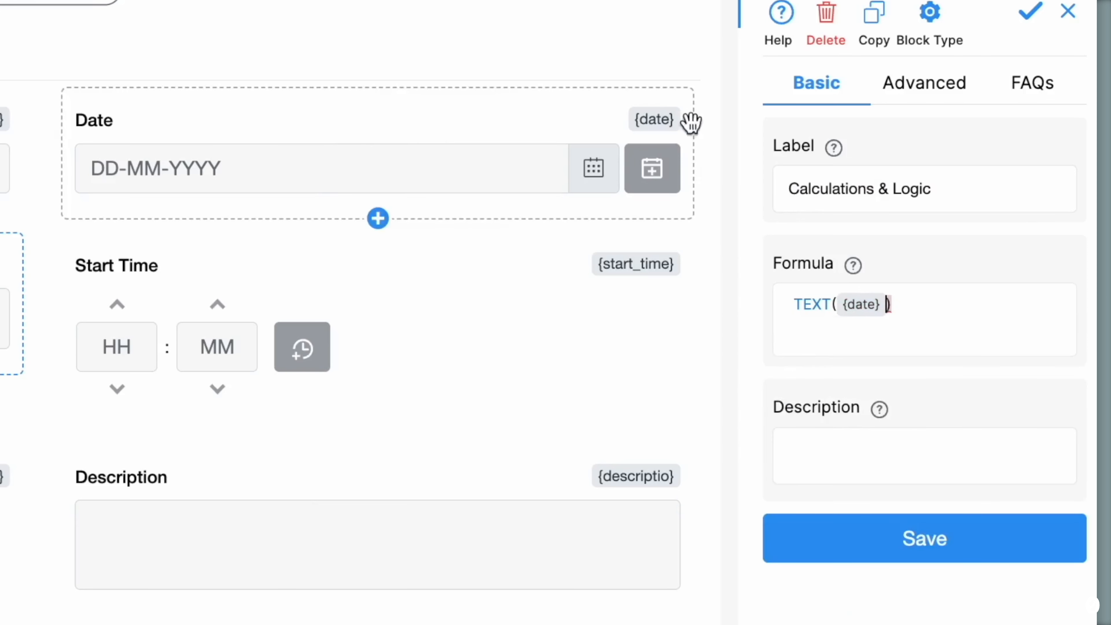
key(Right)
text(,)
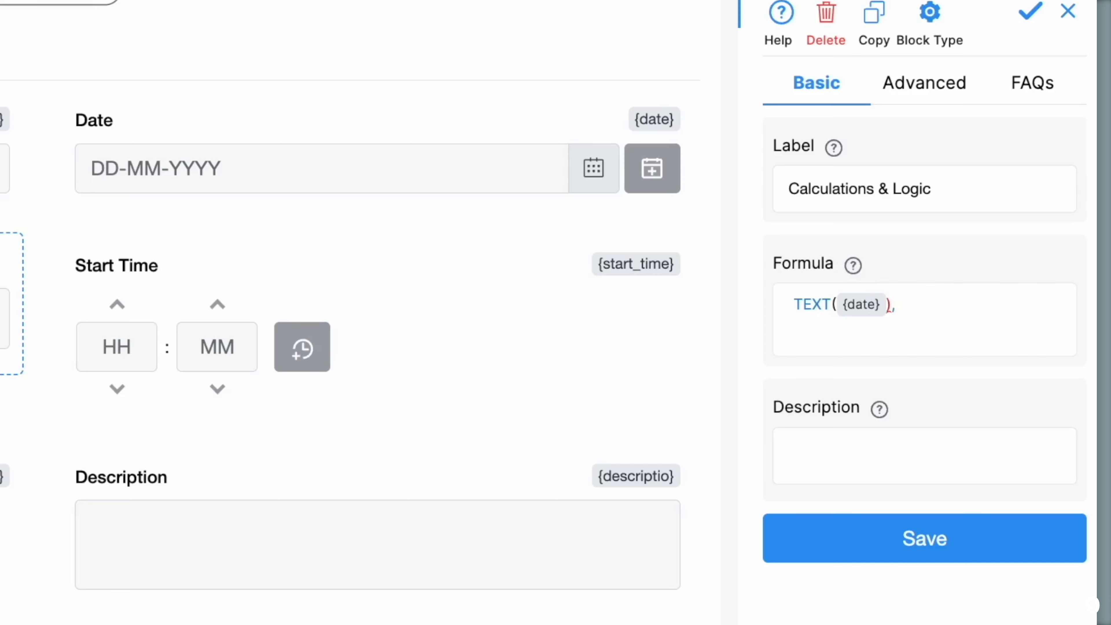
text( "MM-DD-YYYY"))
click(888, 304)
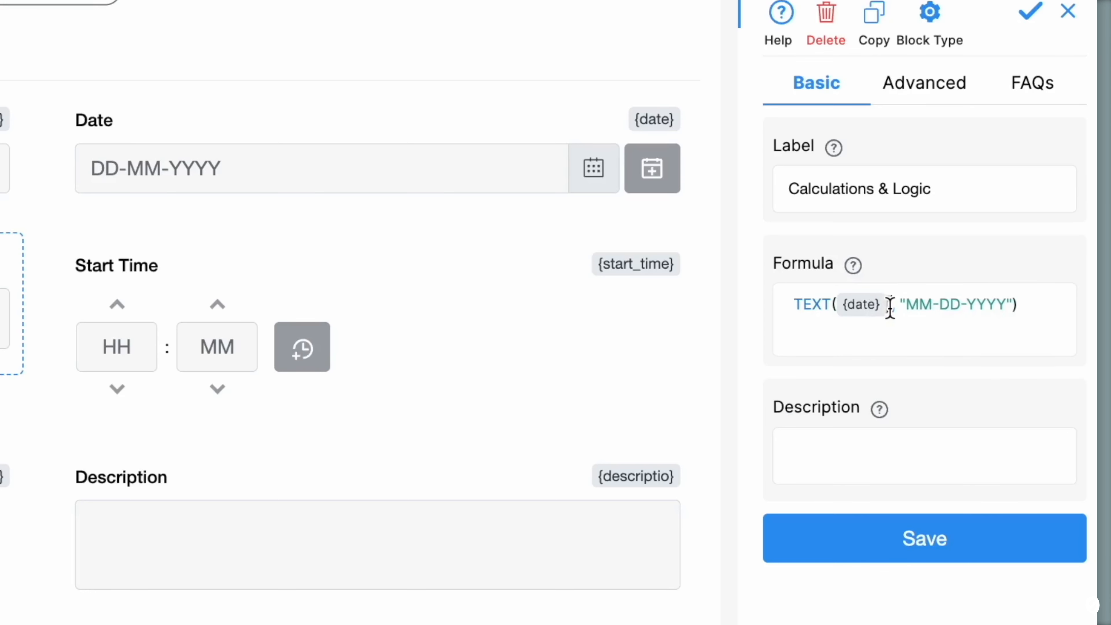
key(BackSpace)
- Rename the field label to 'Formatted Date' and save it
drag(952, 183, 784, 181)
text(Formatted Date)
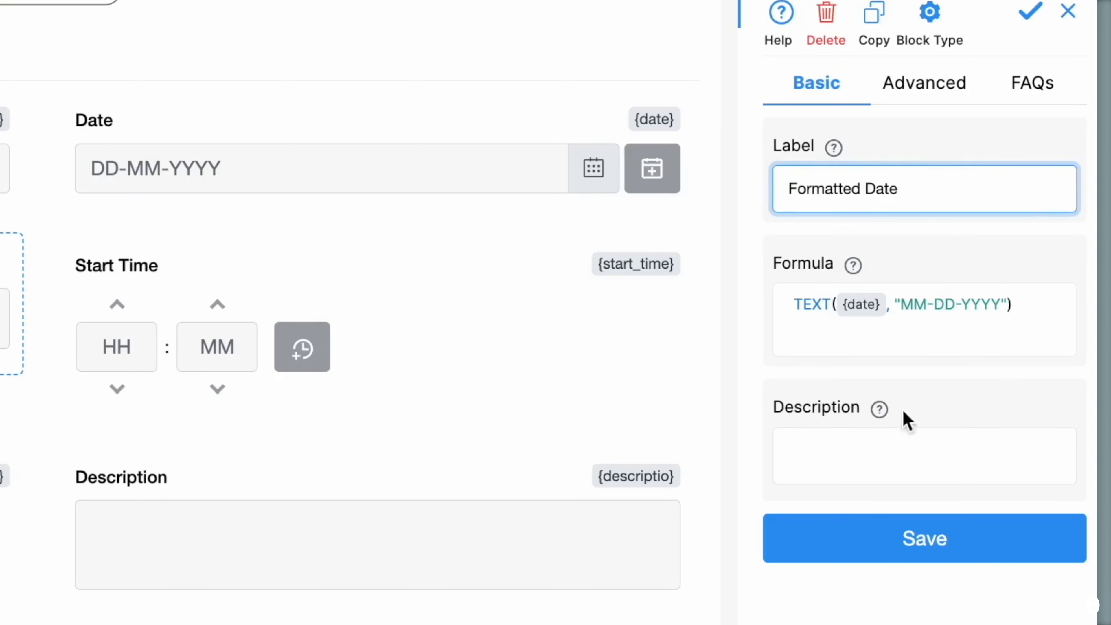
click(922, 553)
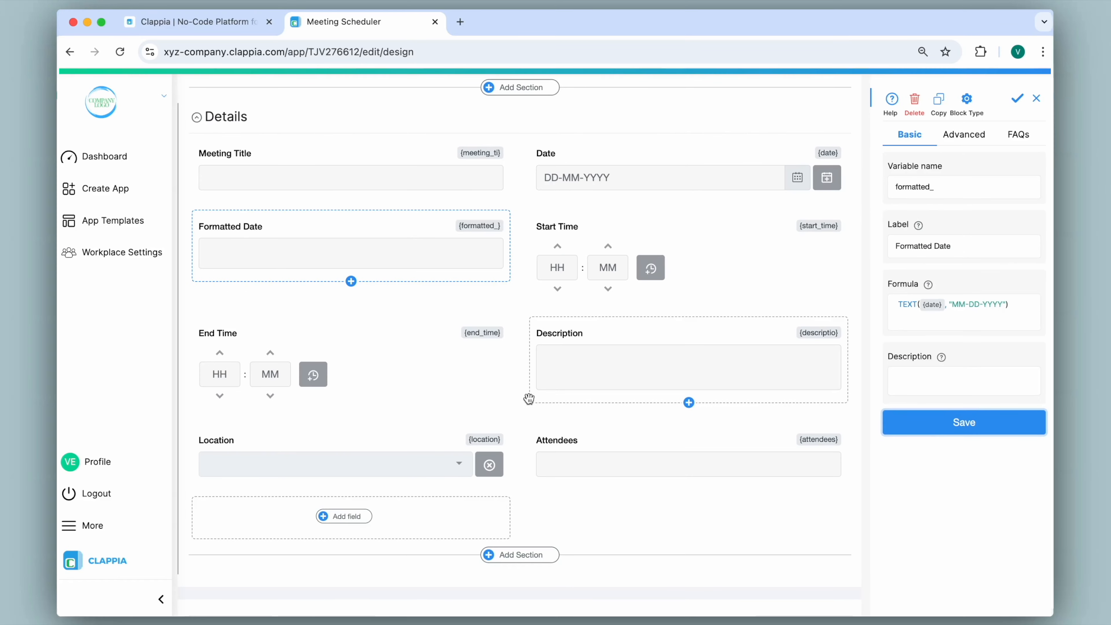
click(460, 22)
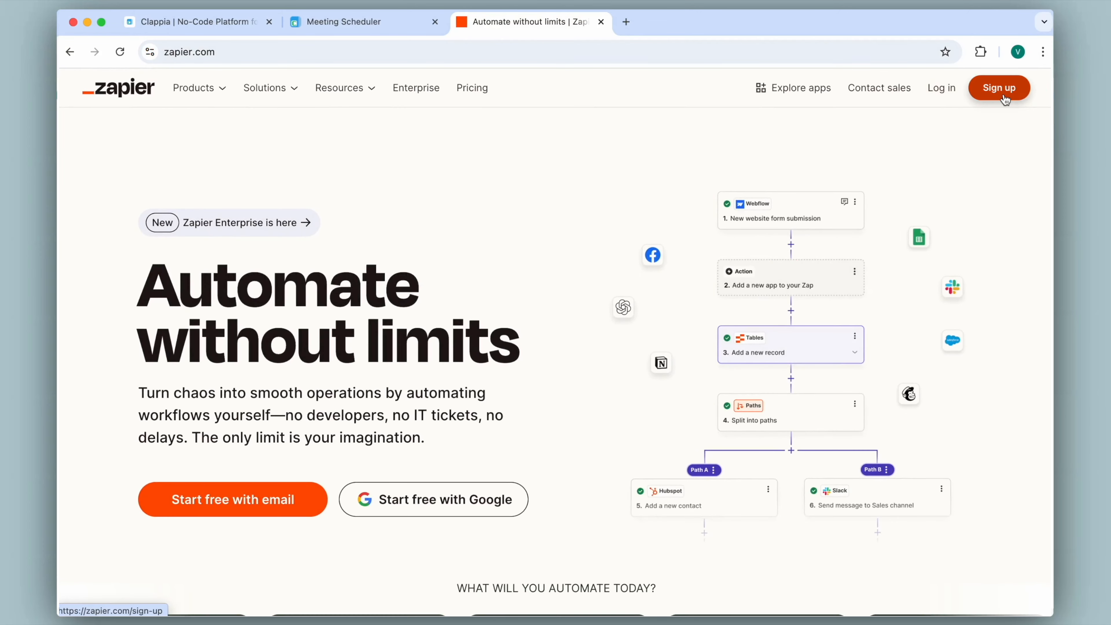
- Log in to Zapier to reach the Home dashboard
click(941, 88)
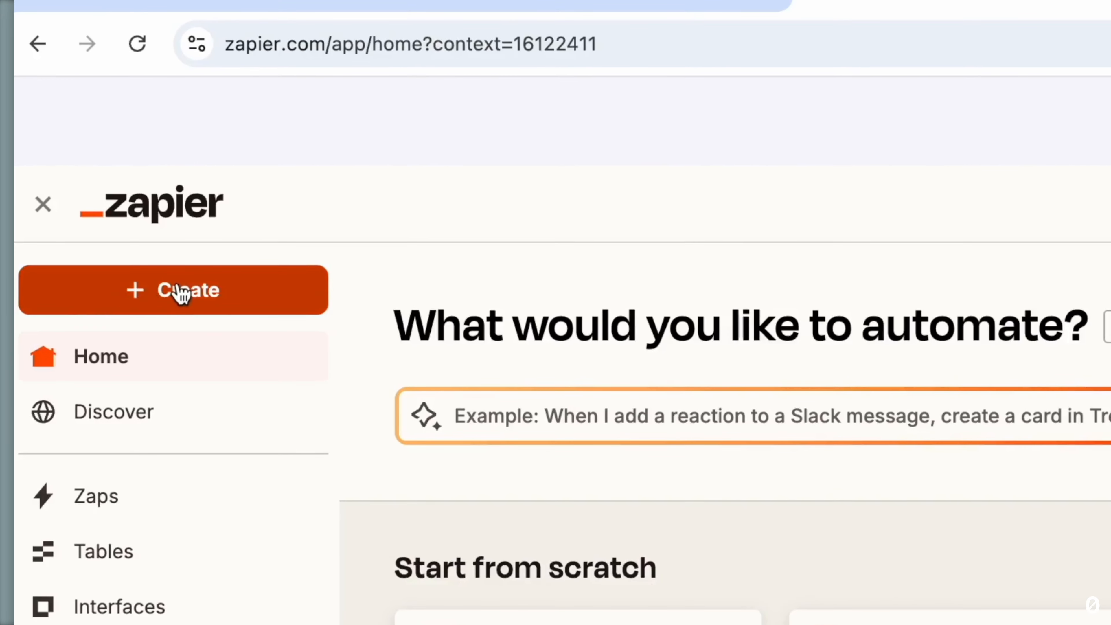
- Create a new Zap via Create > Zaps and bring up the action step's app choices
click(122, 180)
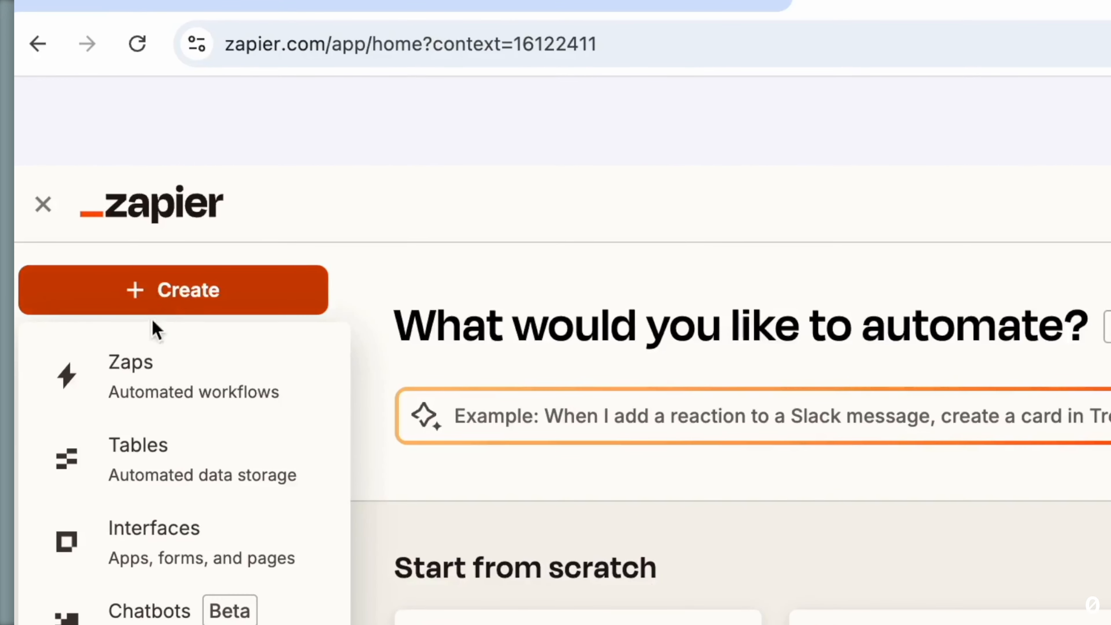
click(144, 389)
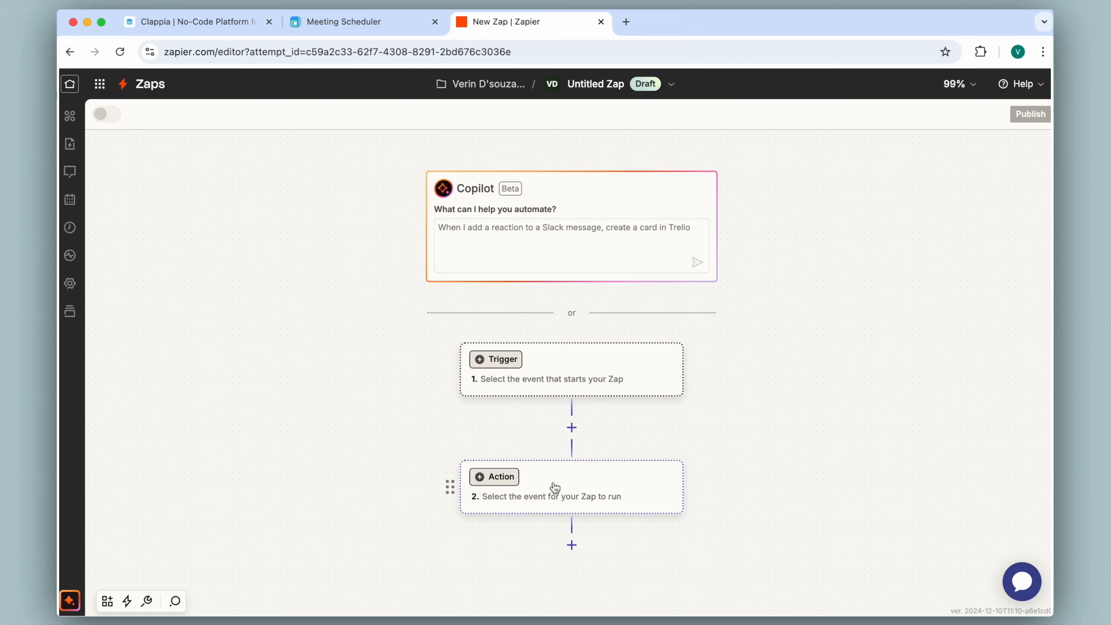
click(564, 376)
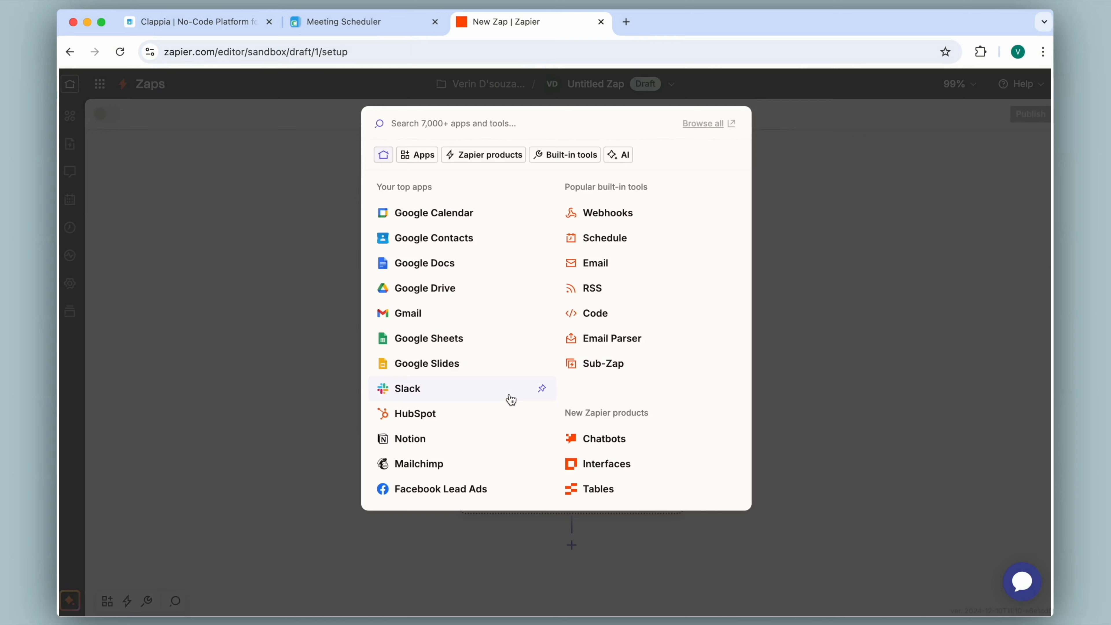
click(800, 319)
click(557, 495)
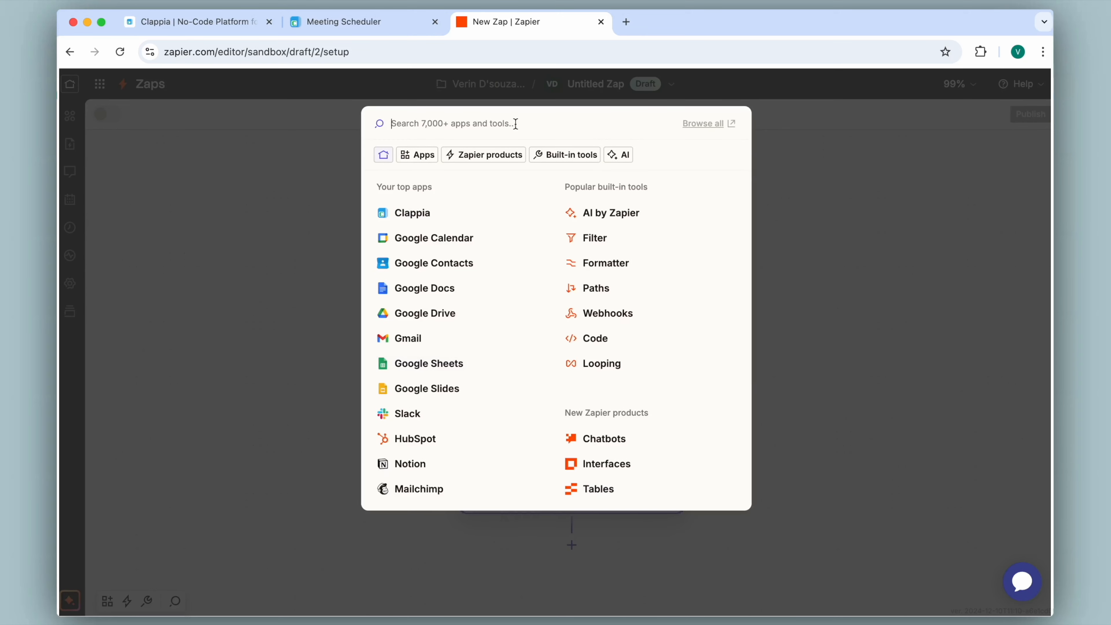
click(781, 277)
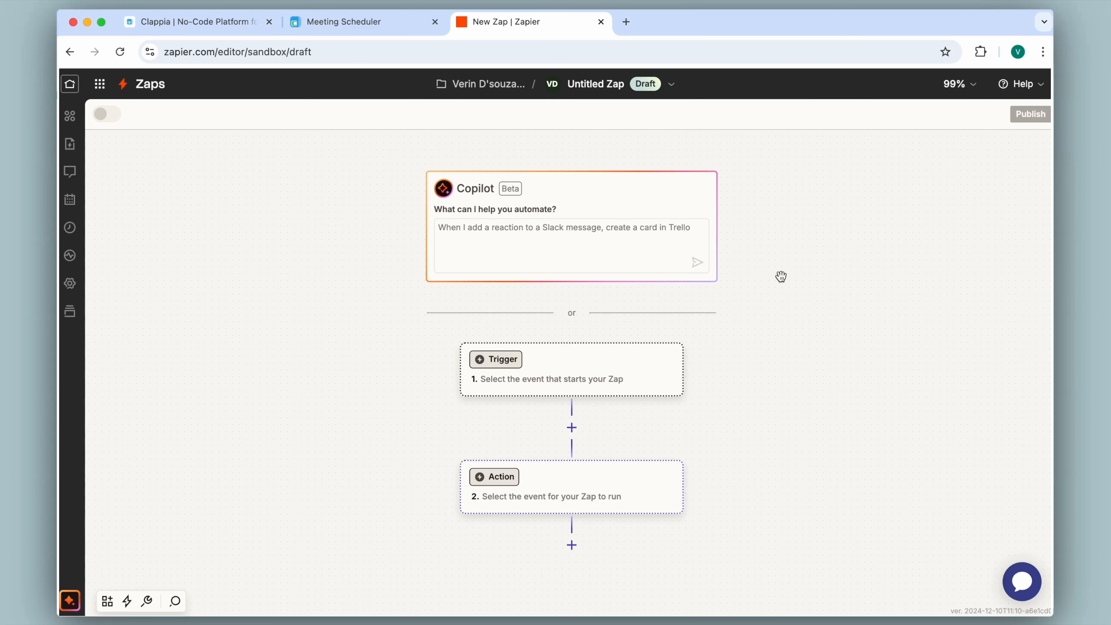
click(571, 492)
click(411, 246)
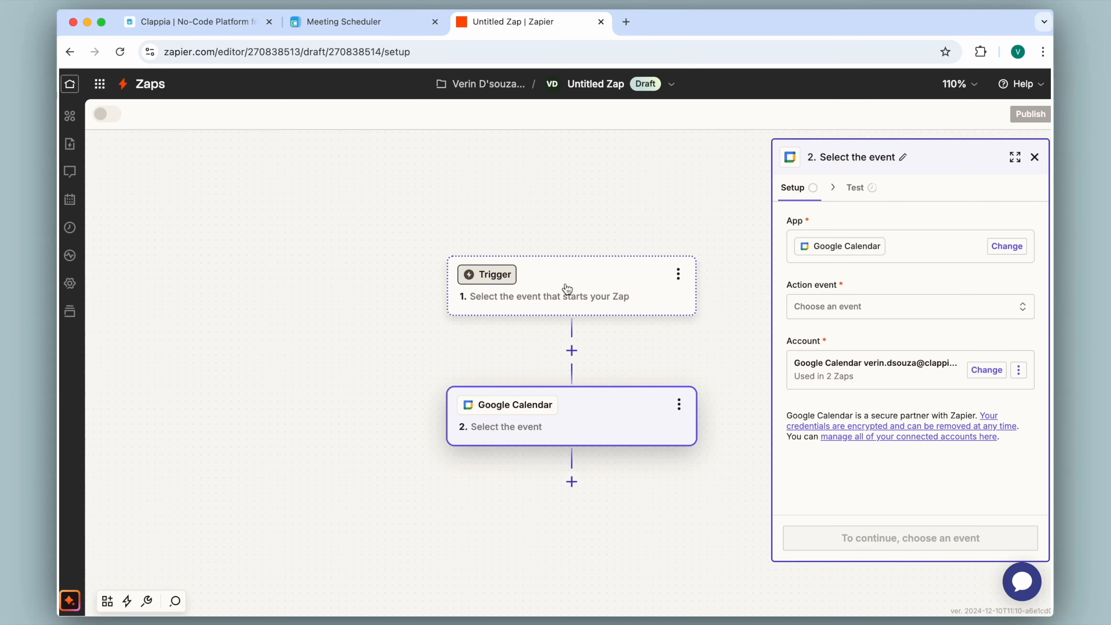
- Set the trigger to Webhooks by Zapier with Catch Hook event, then copy the webhook URL
click(567, 290)
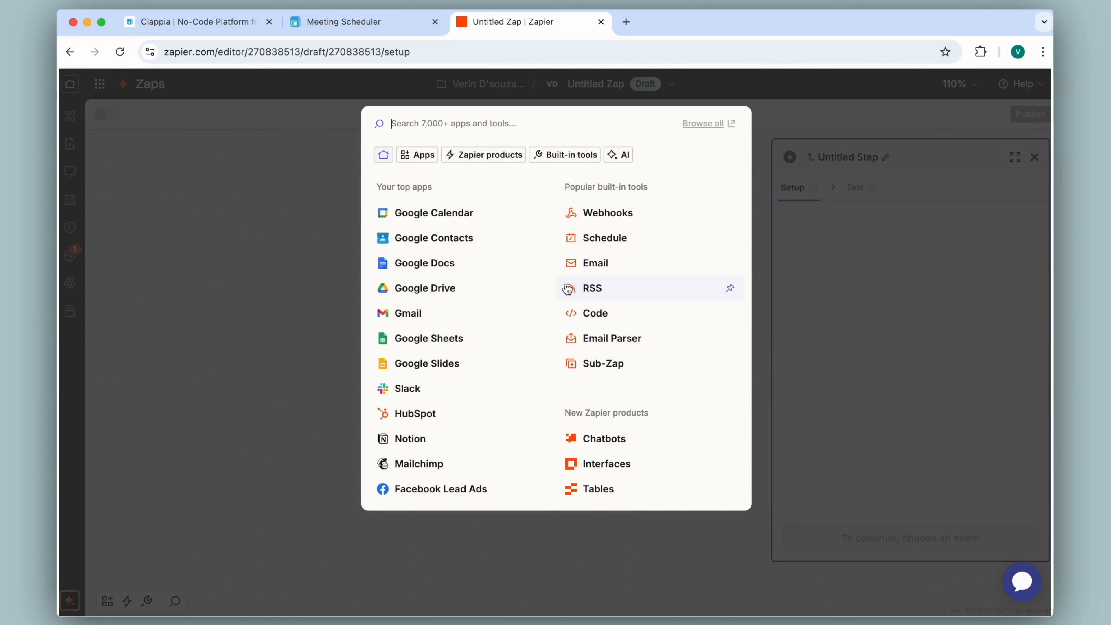
click(618, 213)
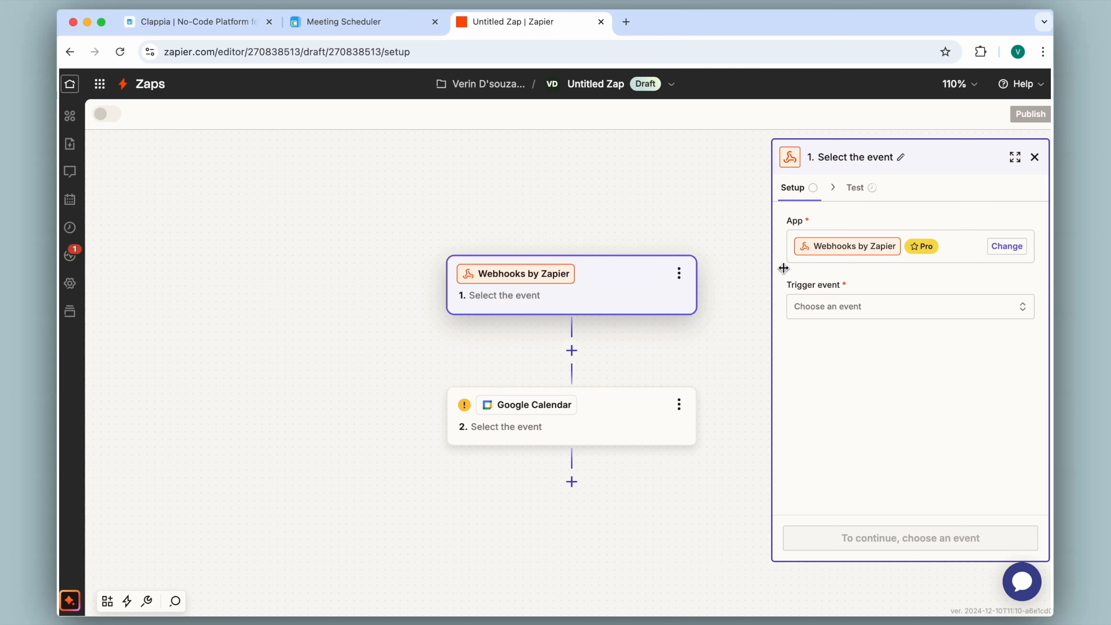
click(830, 309)
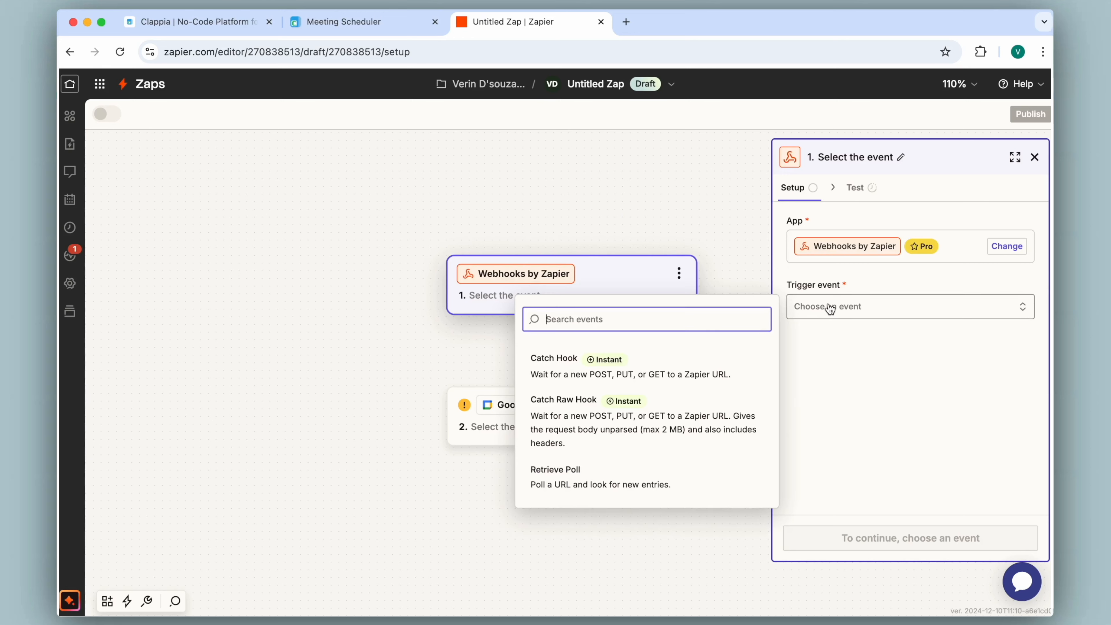
click(563, 362)
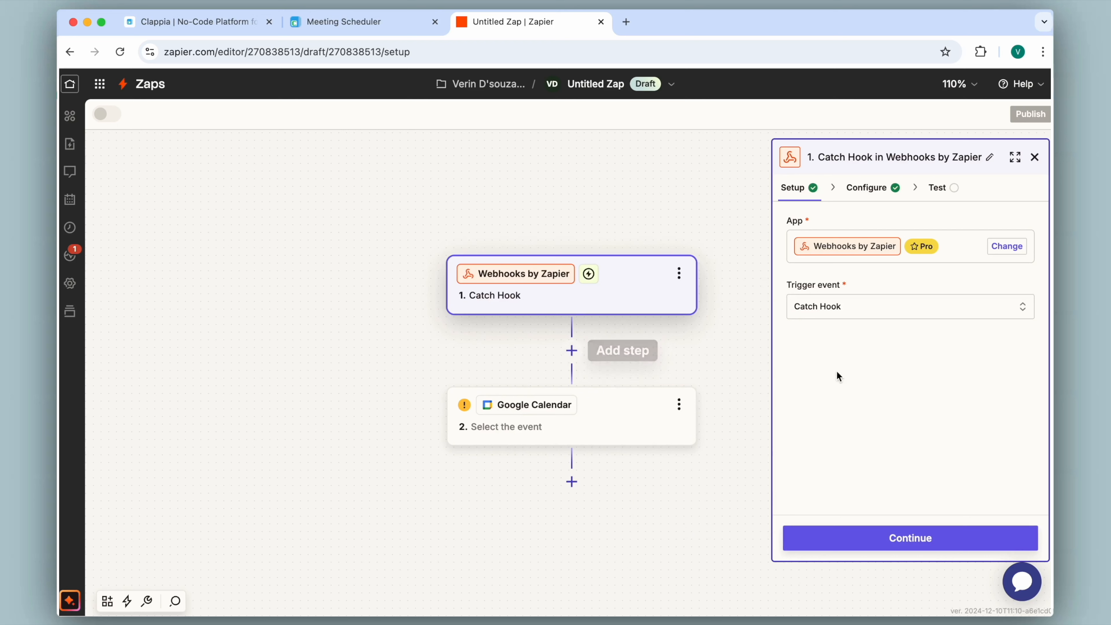
click(904, 538)
click(877, 235)
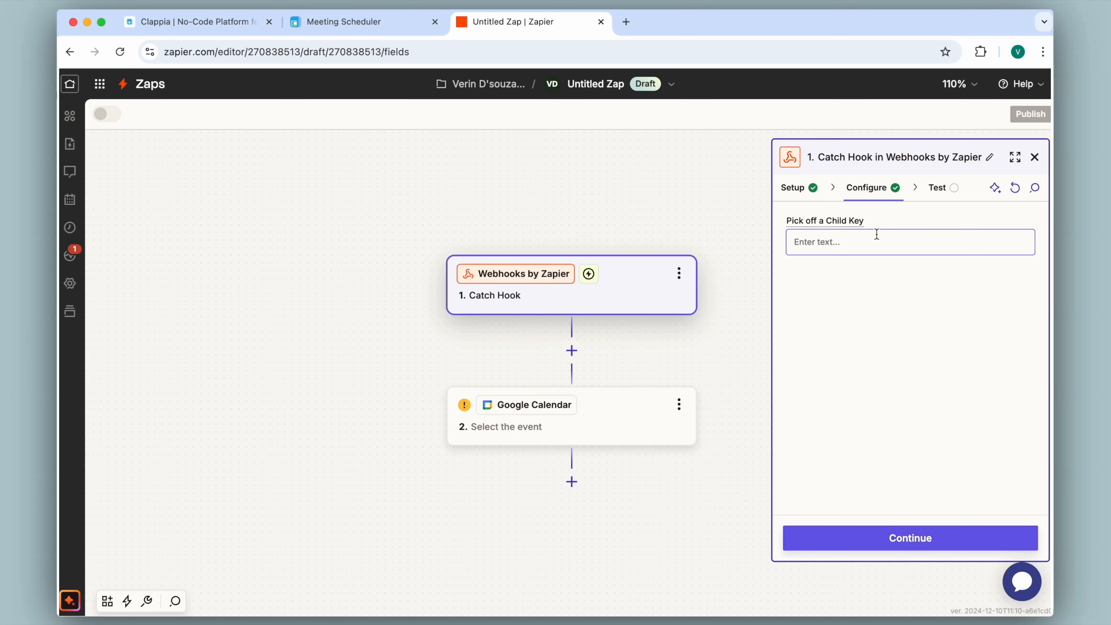
click(903, 541)
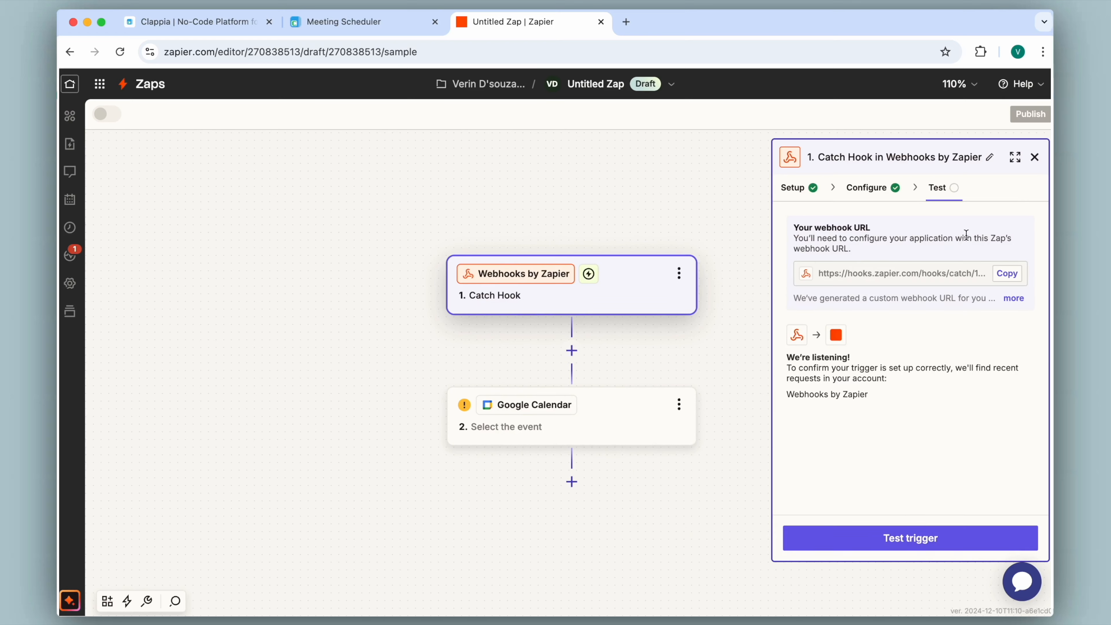
click(1015, 276)
- On the Meeting Scheduler's Workflows page, insert a Rest API step after Start
click(368, 20)
scroll(409, 219, up, 3)
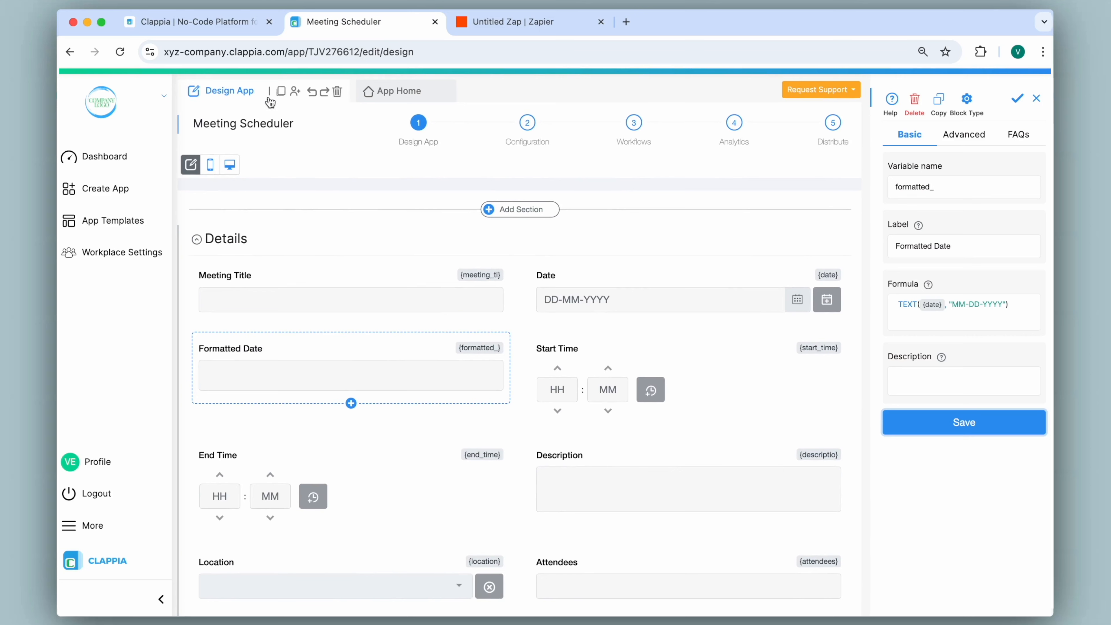
click(635, 124)
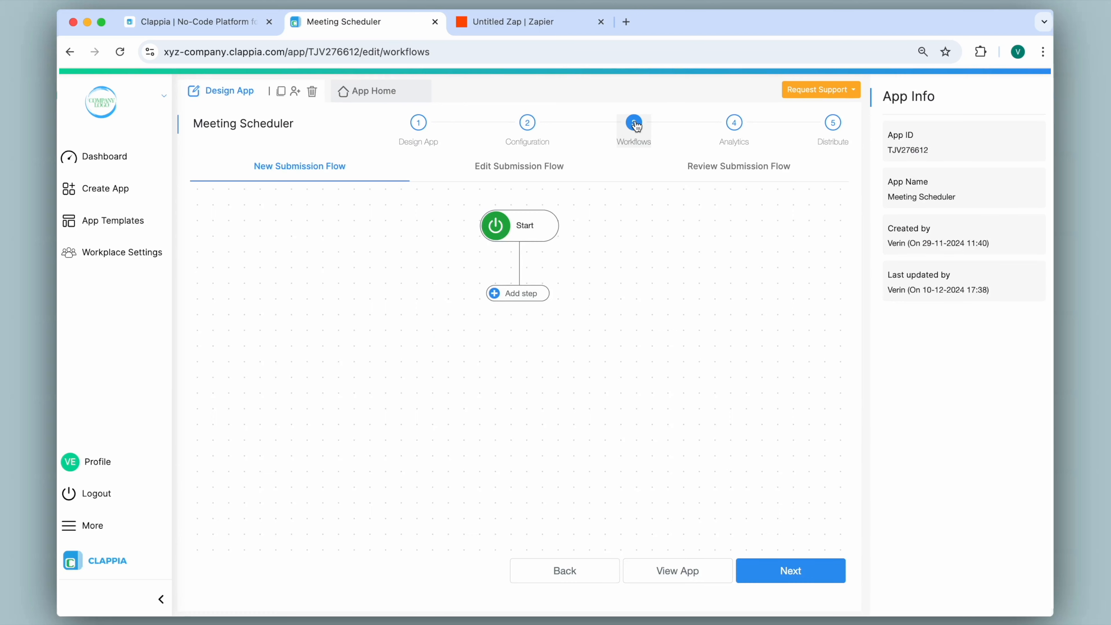
click(518, 294)
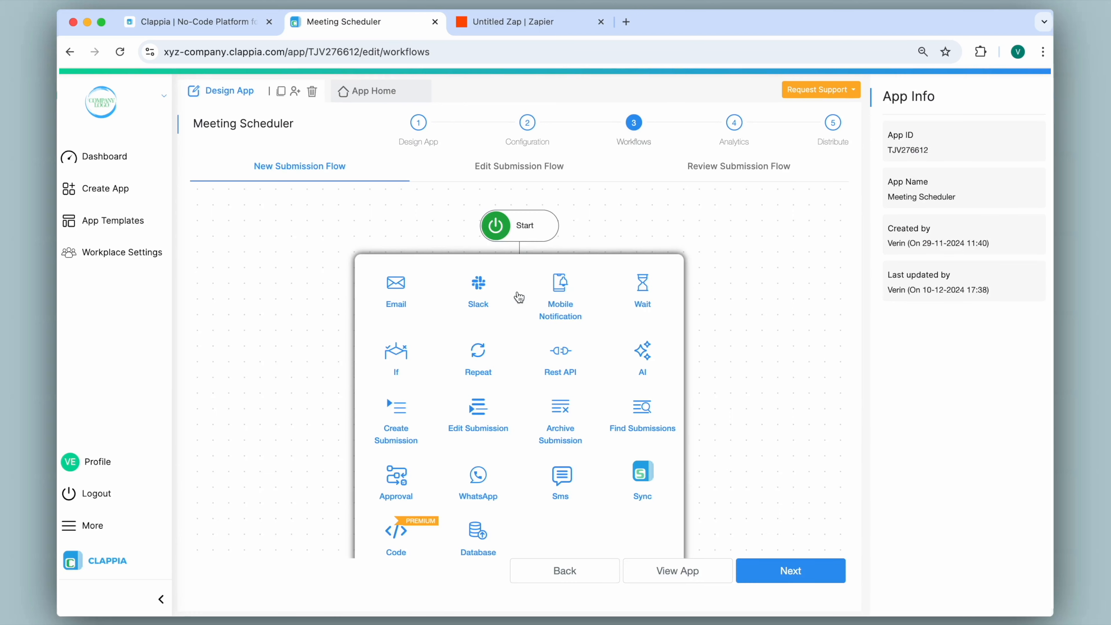
click(573, 365)
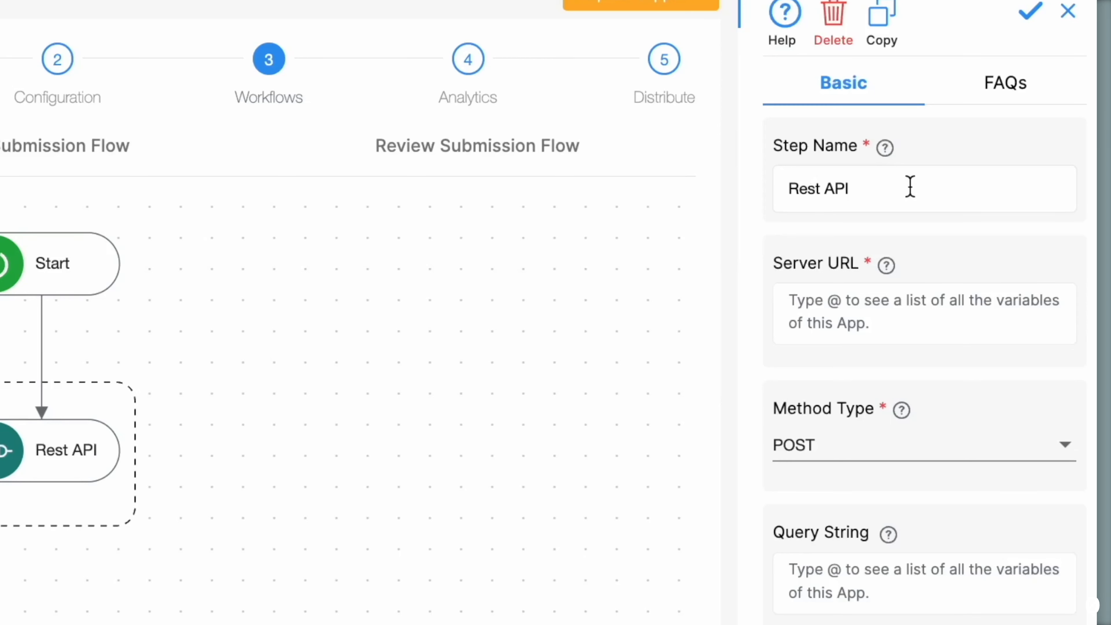
- Paste the Zapier webhook as Server URL and add header Content-type: application/json
click(786, 304)
key(ctrl+v)
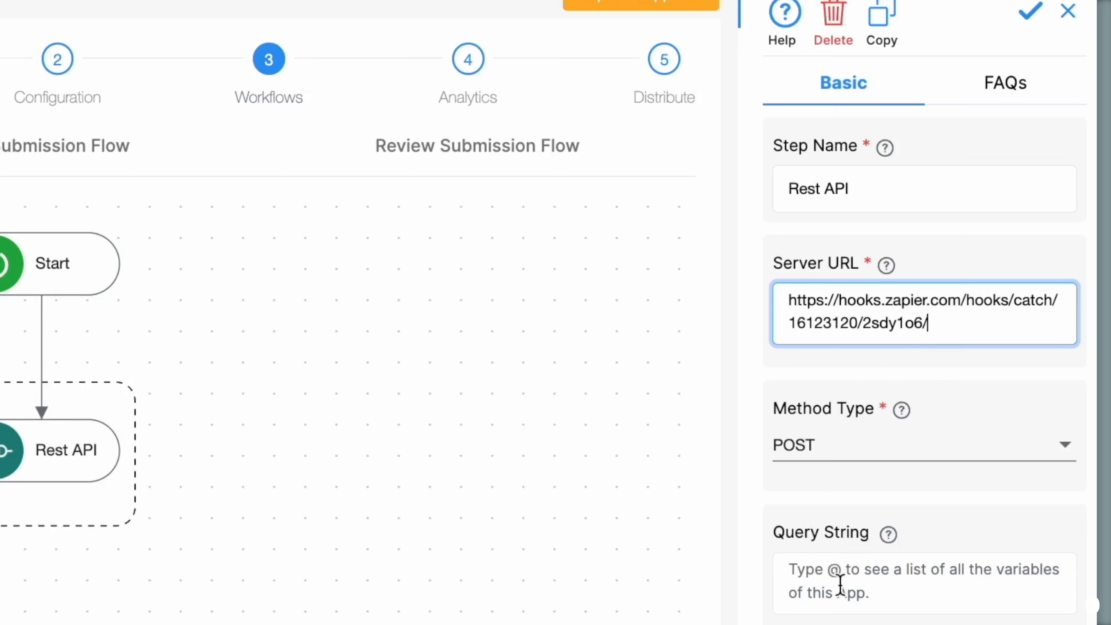
scroll(840, 588, down, 1)
scroll(840, 588, down, 6)
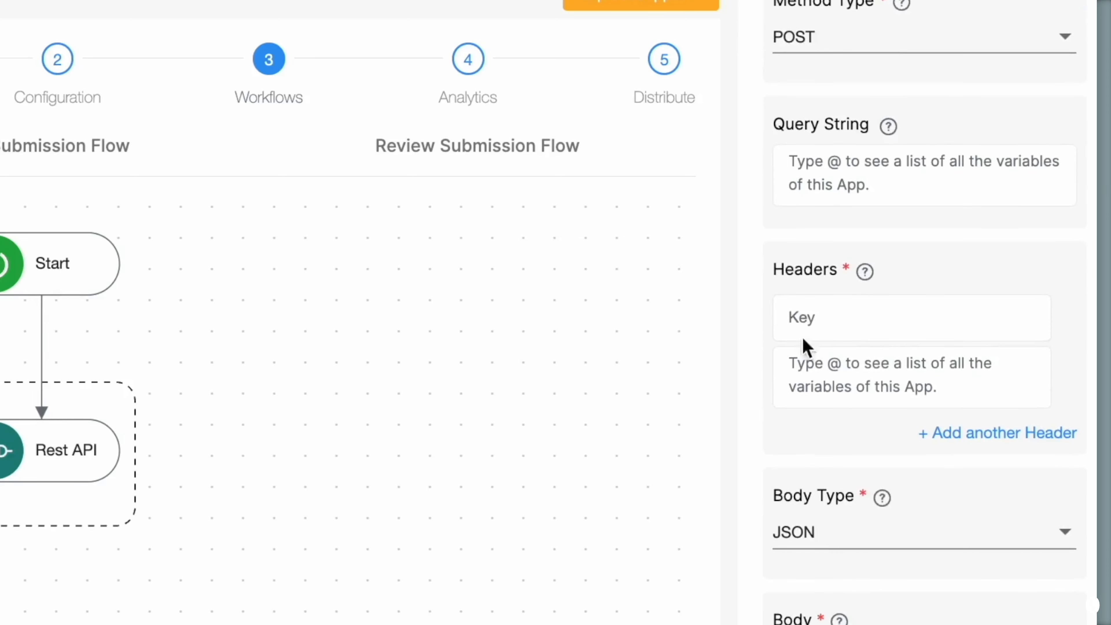
click(850, 317)
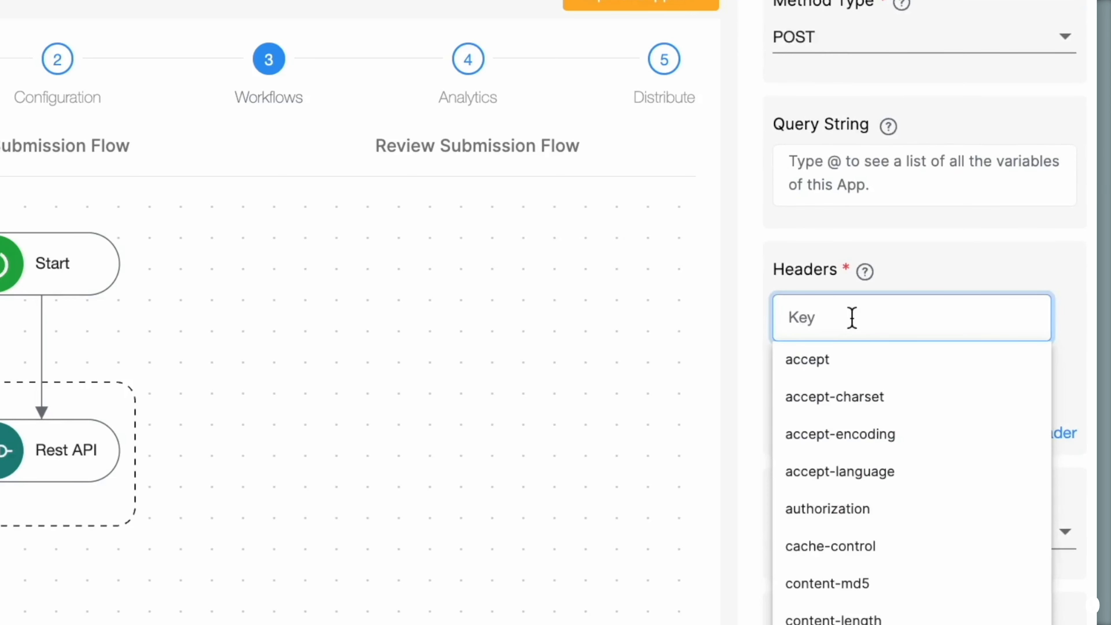
scroll(853, 431, down, 4)
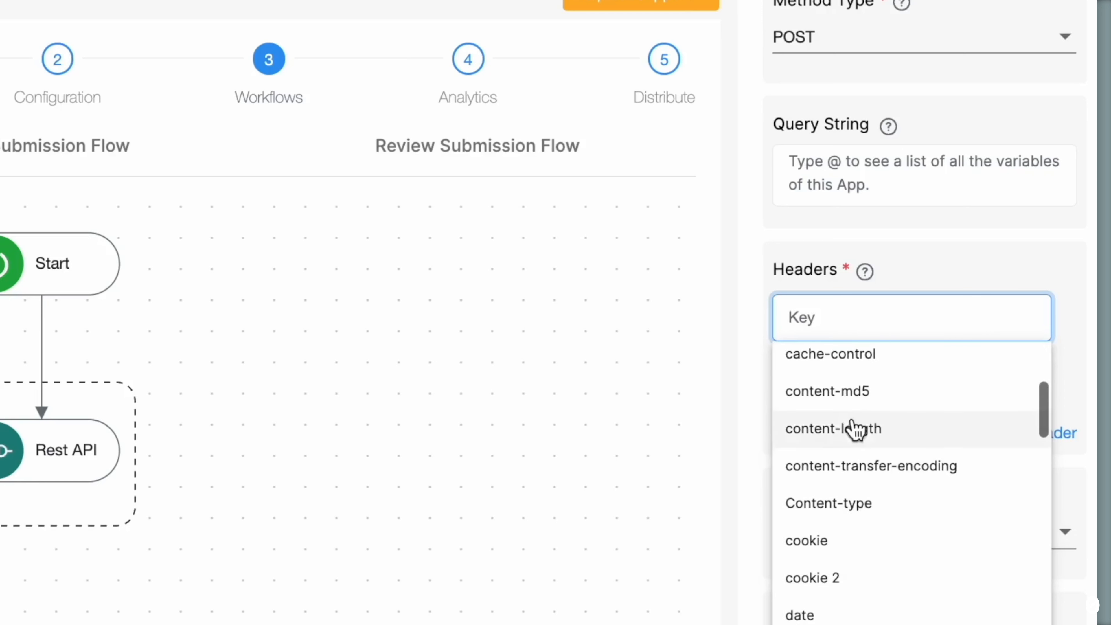
click(848, 514)
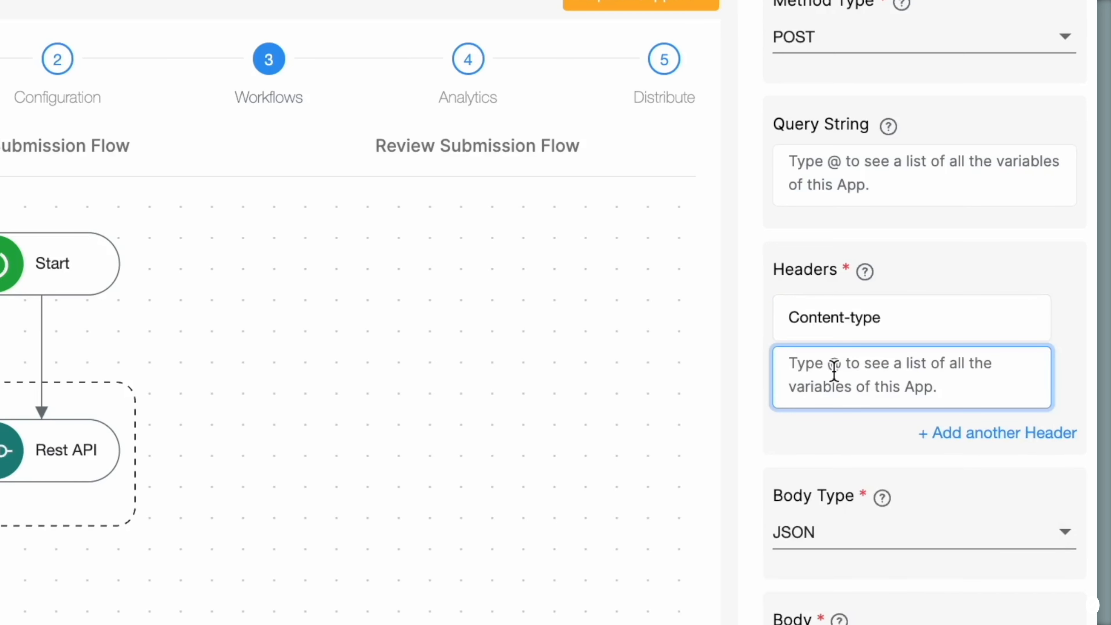
text(application/json)
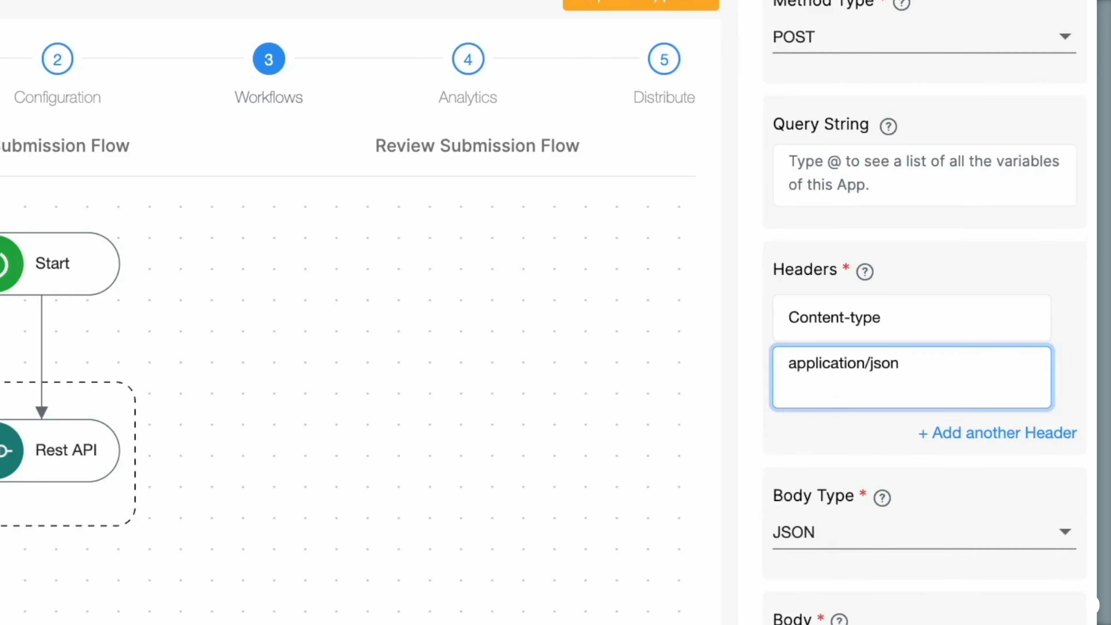
- Start the request Body with an empty "date": "" key
scroll(800, 400, down, 5)
click(799, 410)
key(Return)
text("date": "")
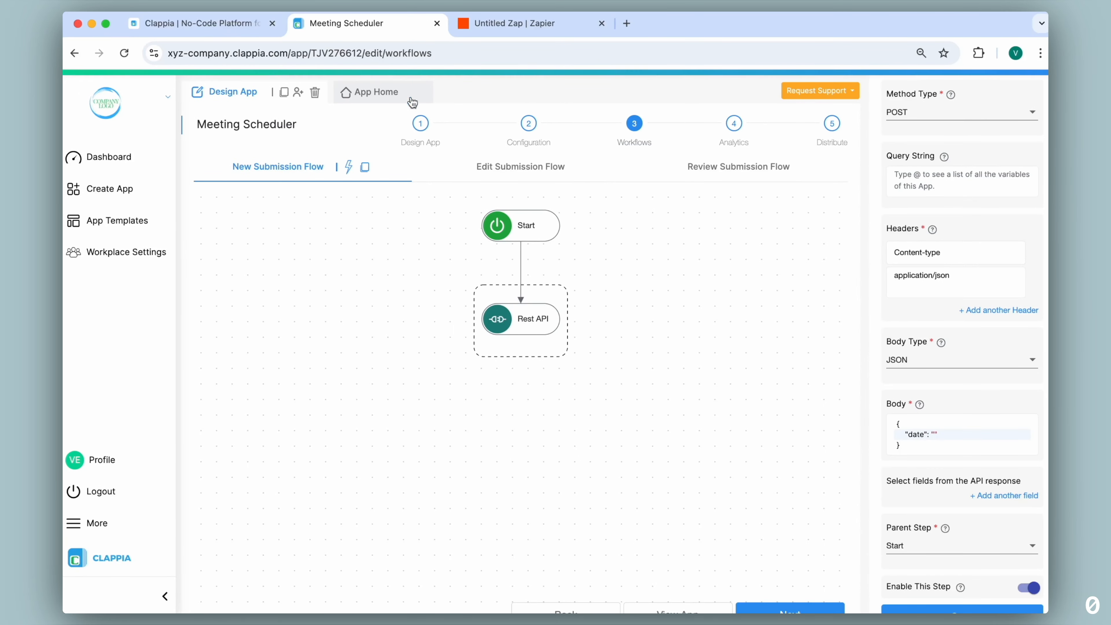
right_click(387, 27)
- Duplicate the Meeting Scheduler tab and map the Body's date key to the Formatted Date variable
click(440, 116)
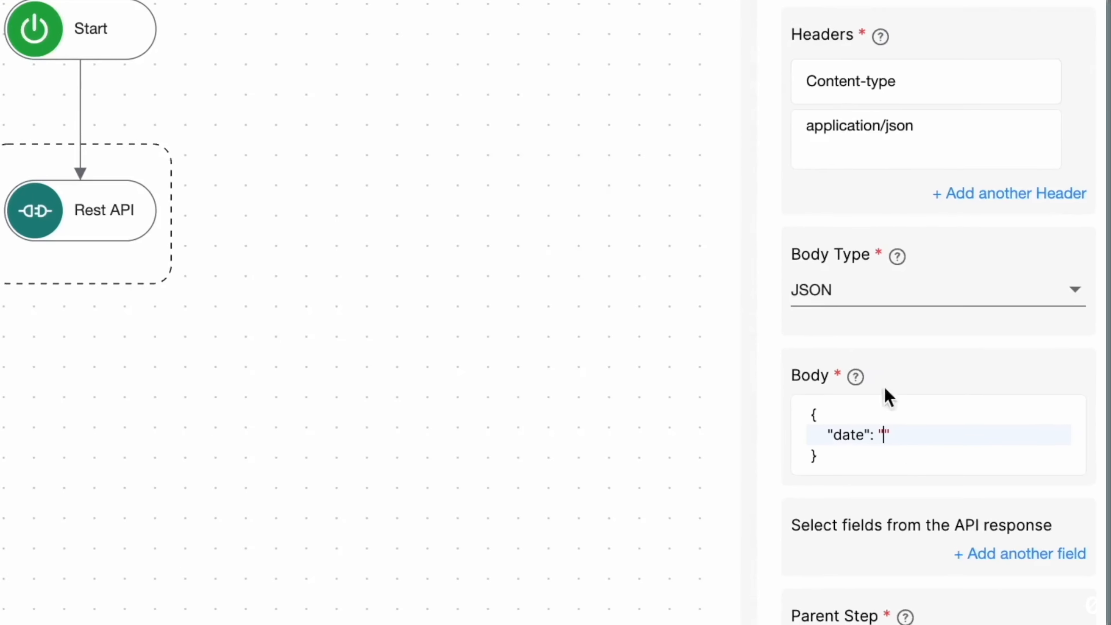
text(@form)
click(902, 475)
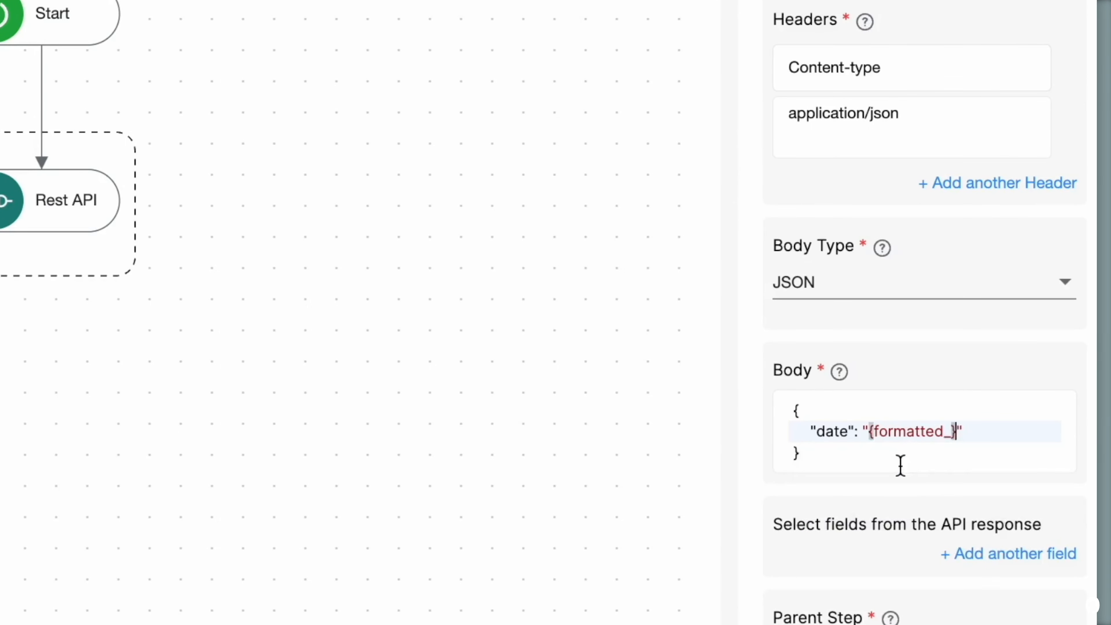
text(,)
key(Return)
text(")
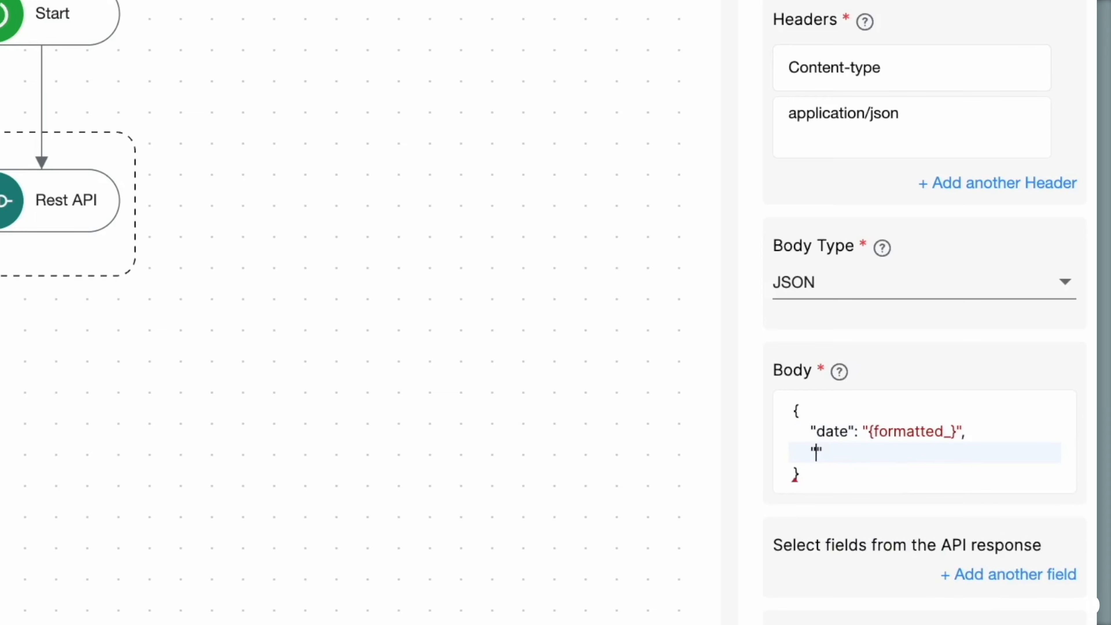
text(start_time":)
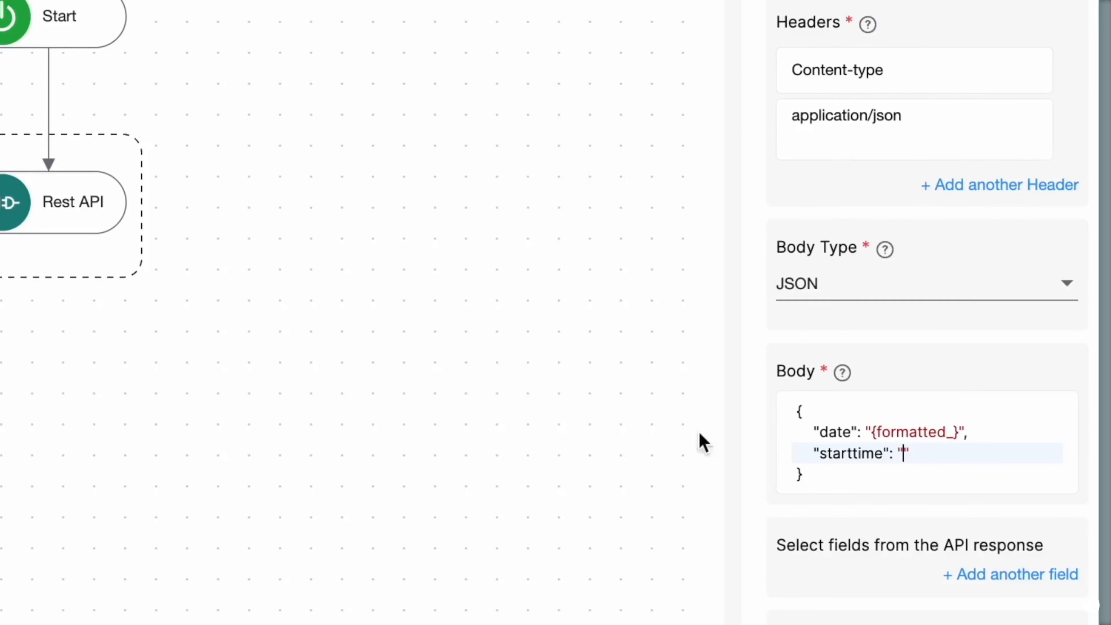
- Map starttime, endtime and attendees to the Start Time, End Time and Attendees variables
text(@sta)
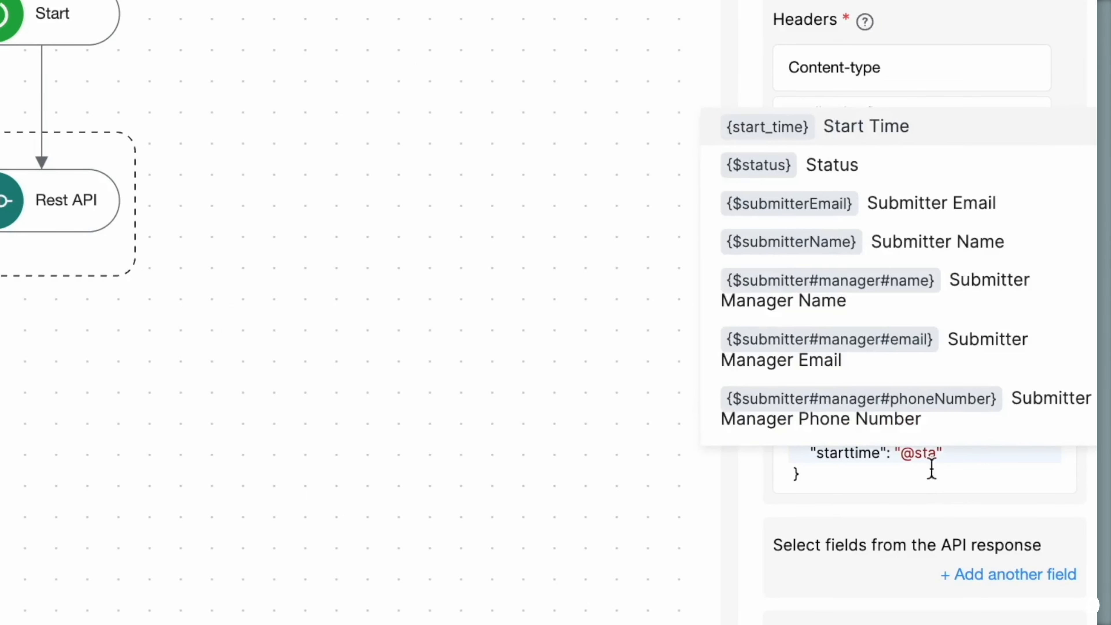
click(867, 127)
key(End)
text(,)
key(Return)
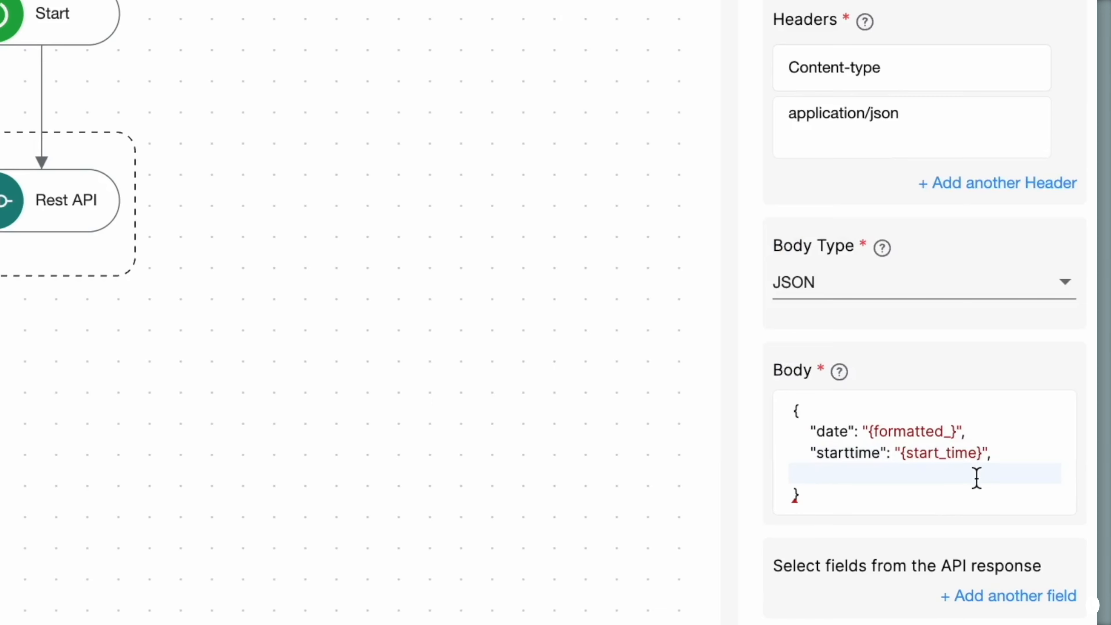
text("endtime": "@endtime)
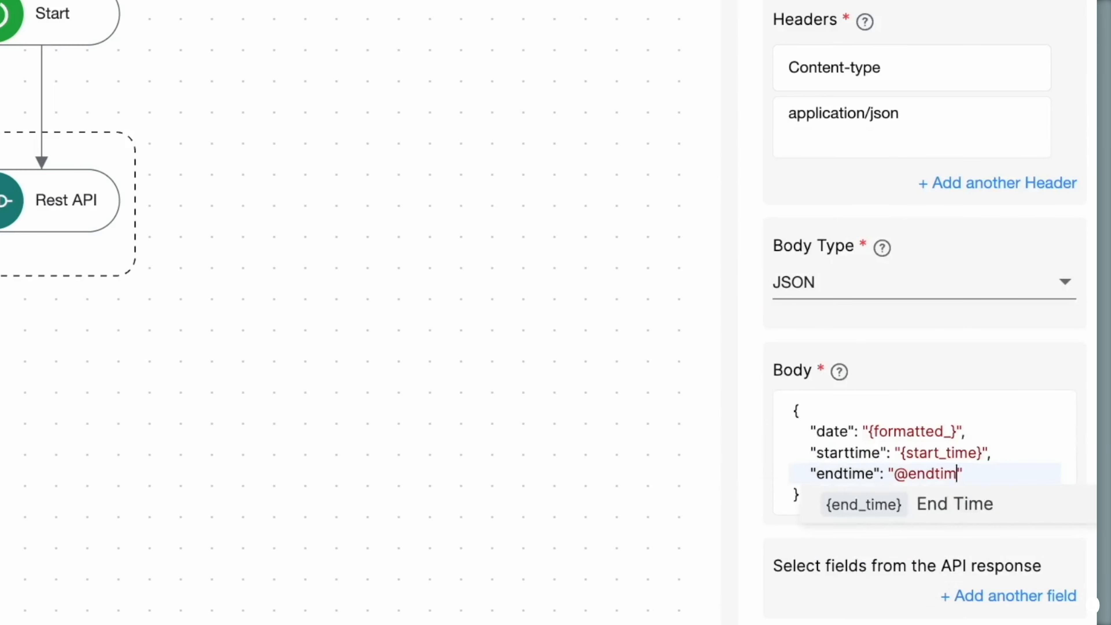
click(841, 503)
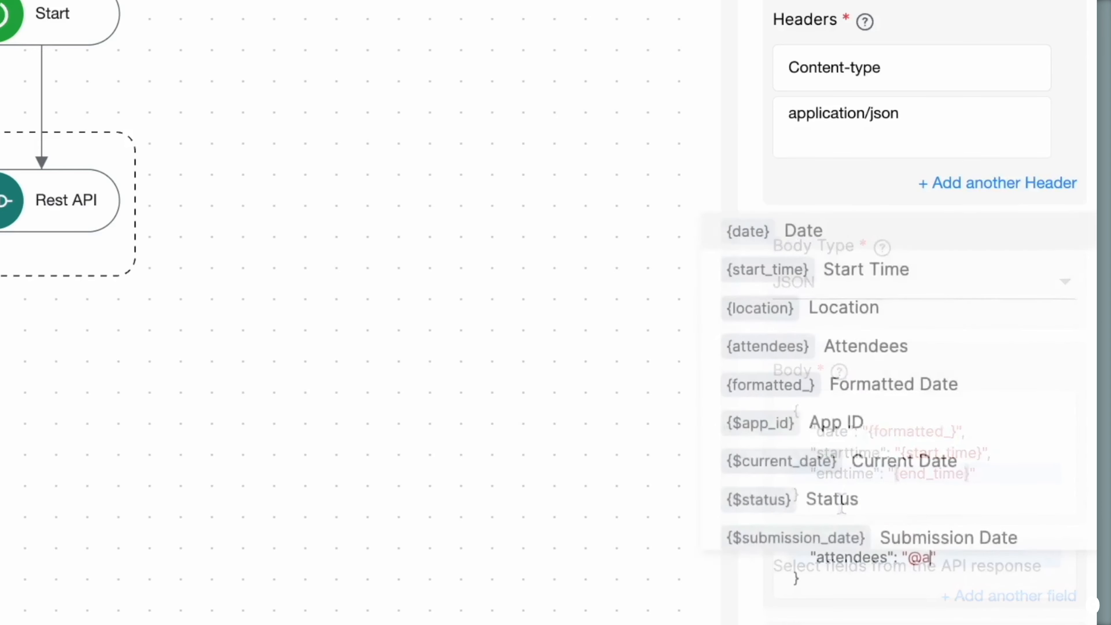
text(ttendees": "{attendees}")
click(1026, 381)
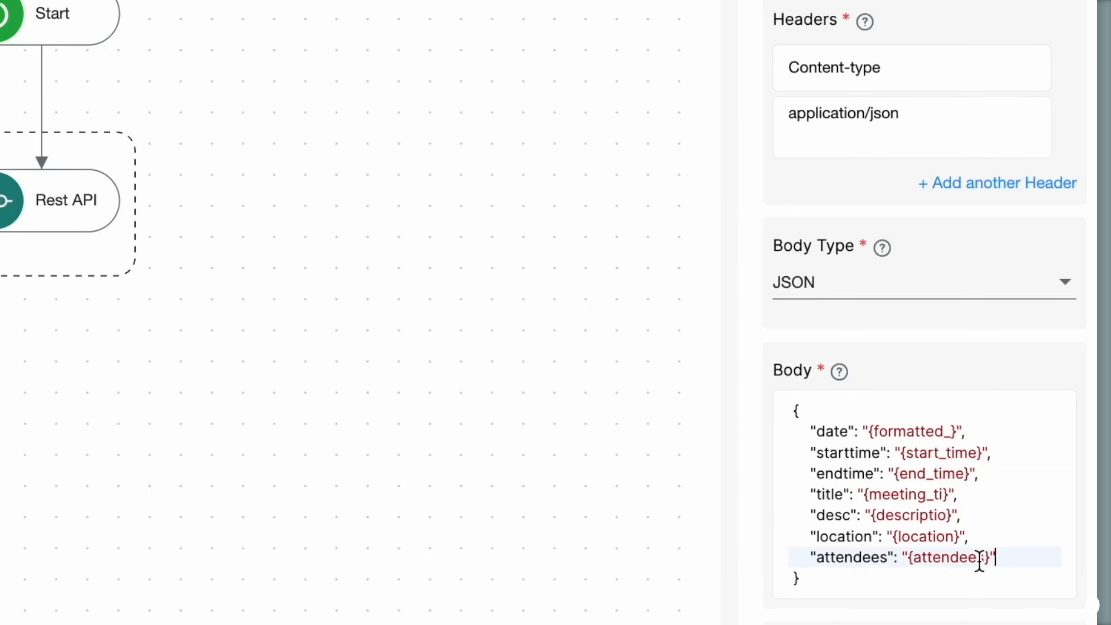
scroll(993, 507, down, 1)
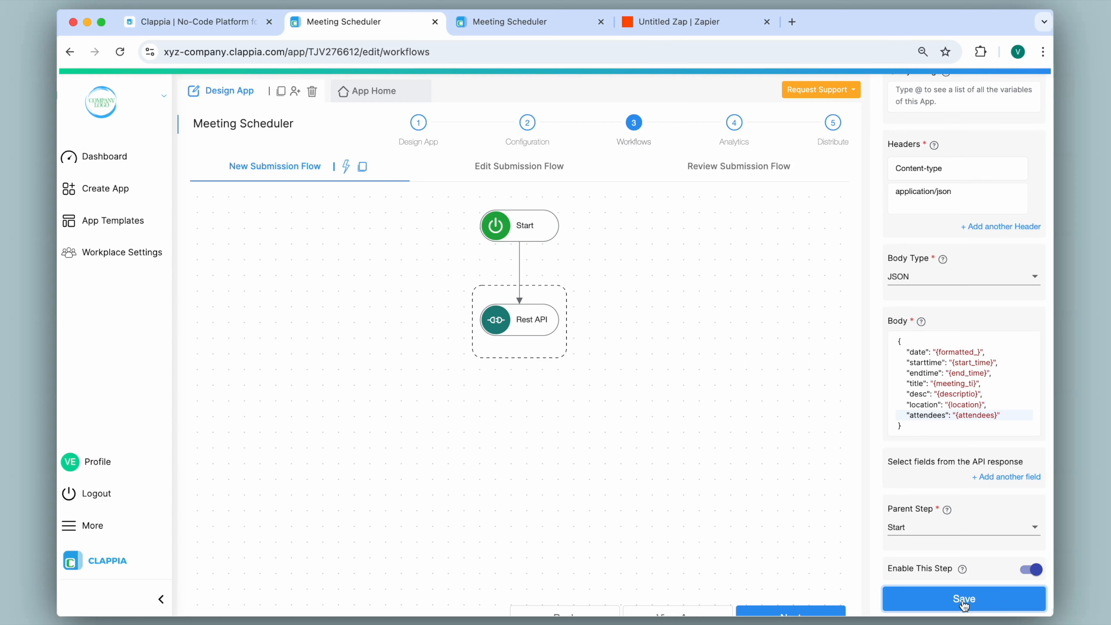
- Fill in 'Strategy Meeting', 11-12-2024, 09:00–10:00, description 'Sync Up', location In-Office
click(357, 93)
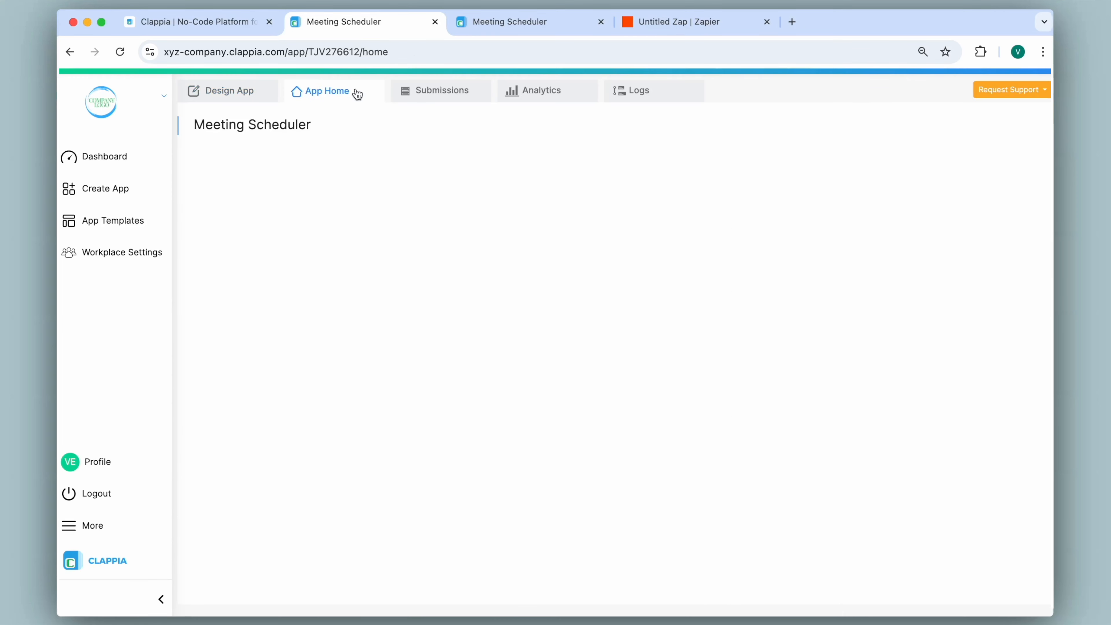
click(319, 213)
text(Strategy Meeting)
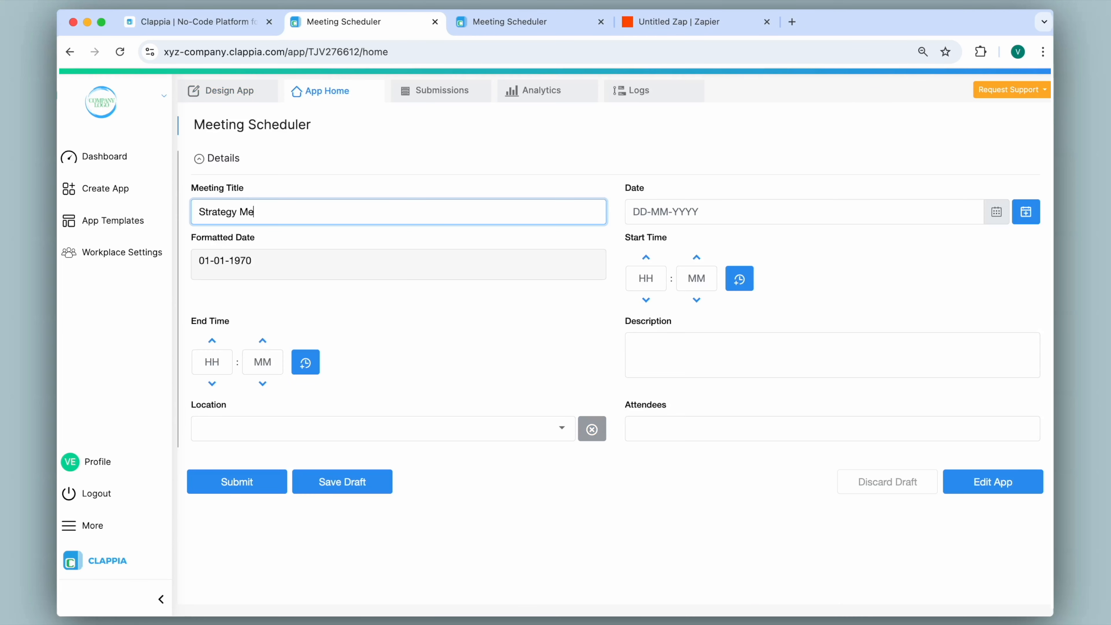
click(1023, 213)
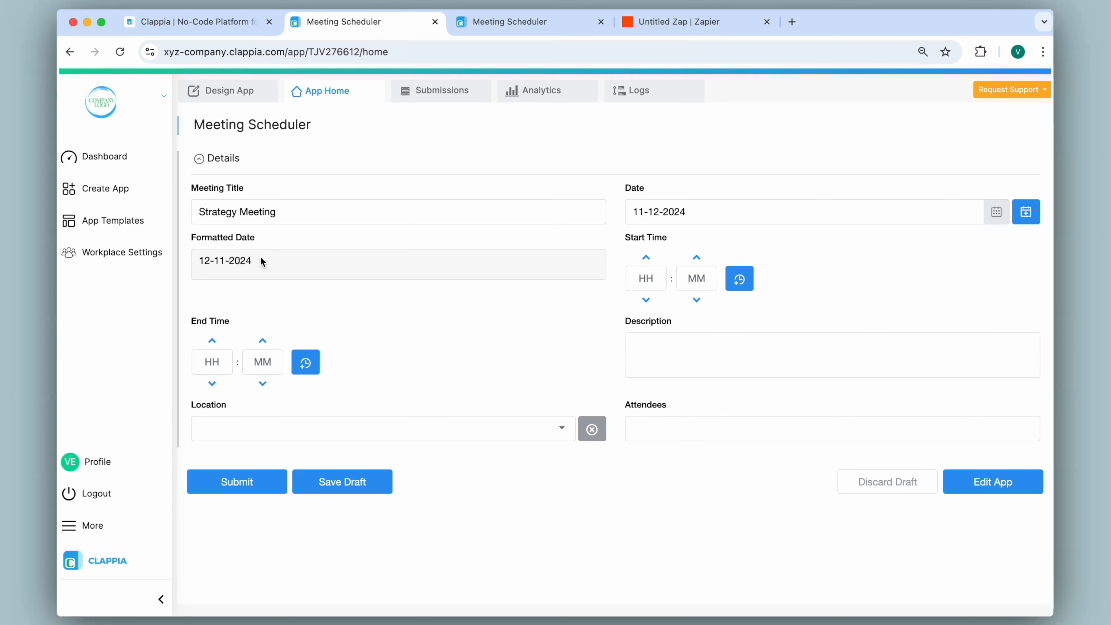
click(655, 272)
text(09)
key(Tab)
text(001000Sync Up)
click(564, 429)
click(564, 429)
click(534, 490)
- Add the two attendees' e-mail addresses, submit the form and check the Submissions list
click(677, 427)
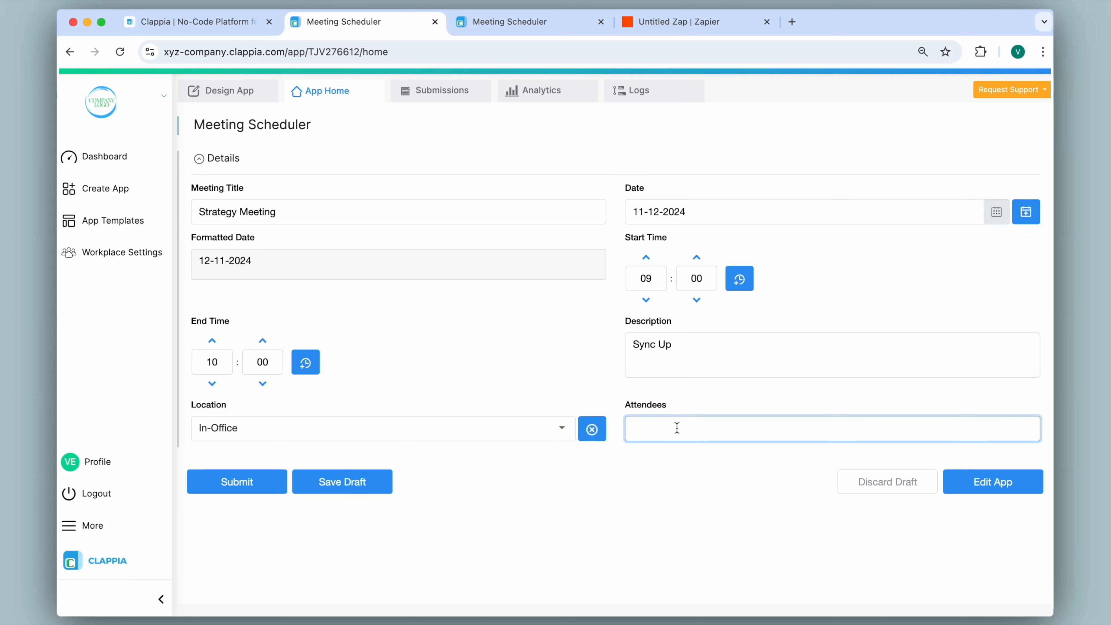
text(sanj)
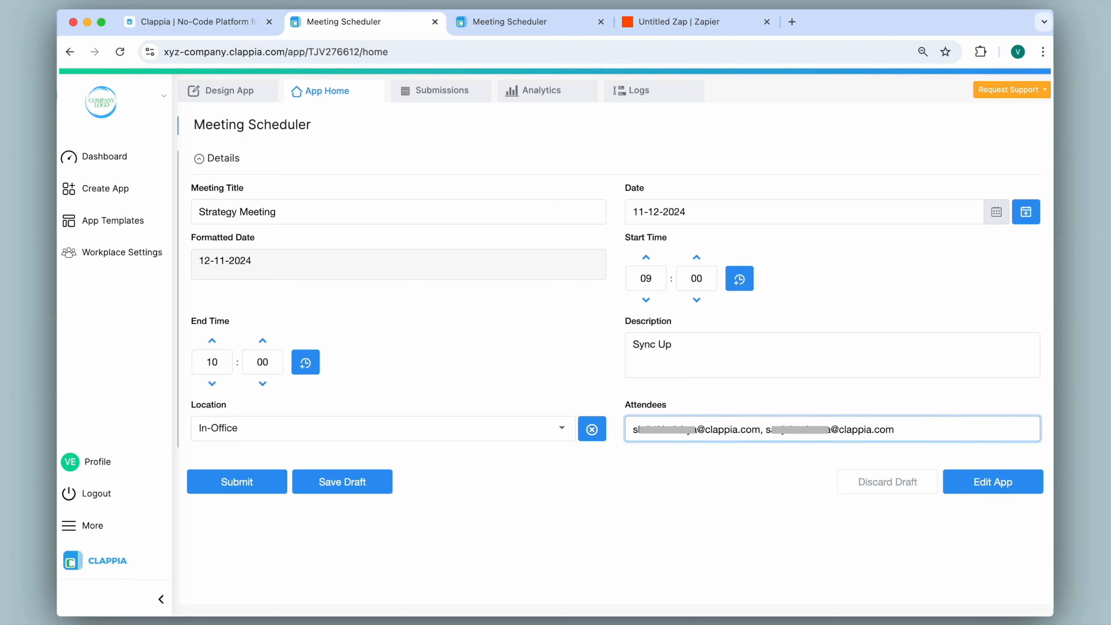
click(265, 481)
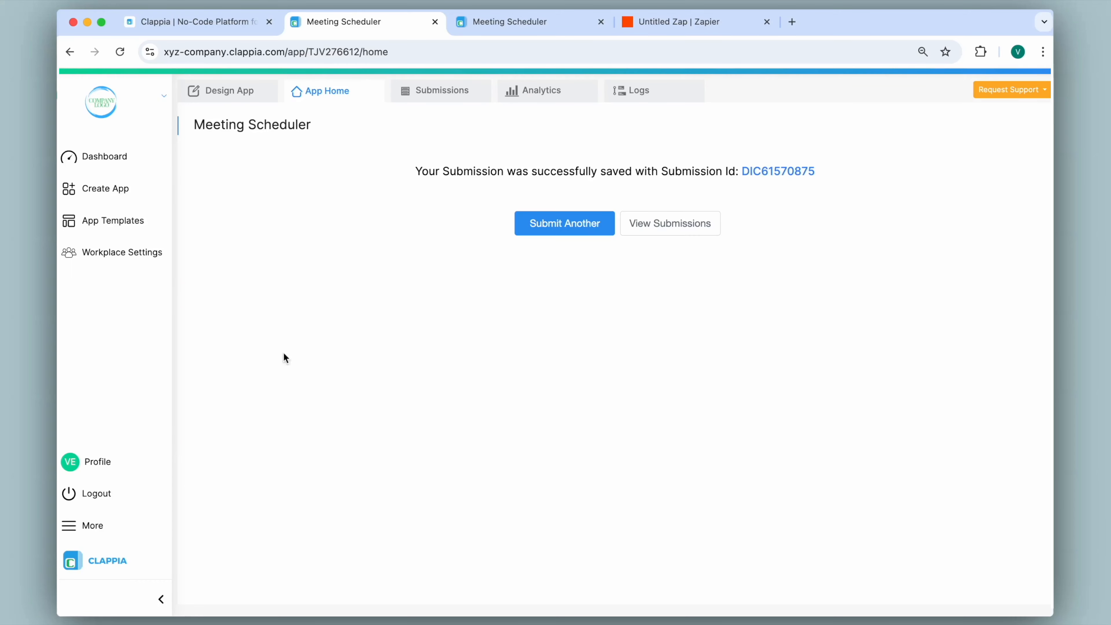
click(435, 92)
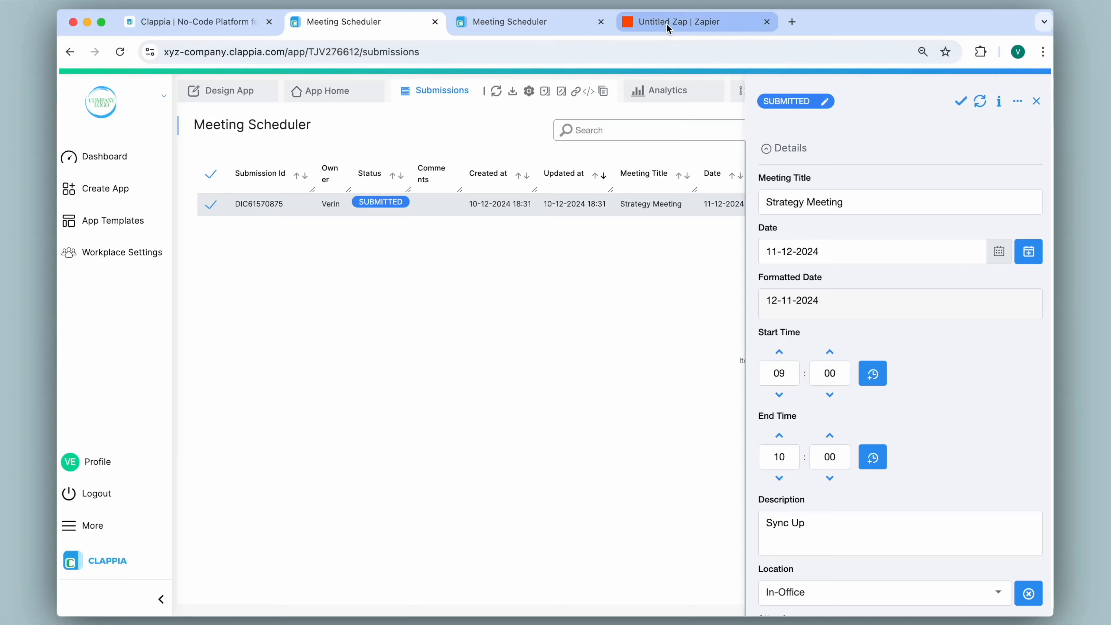
click(673, 22)
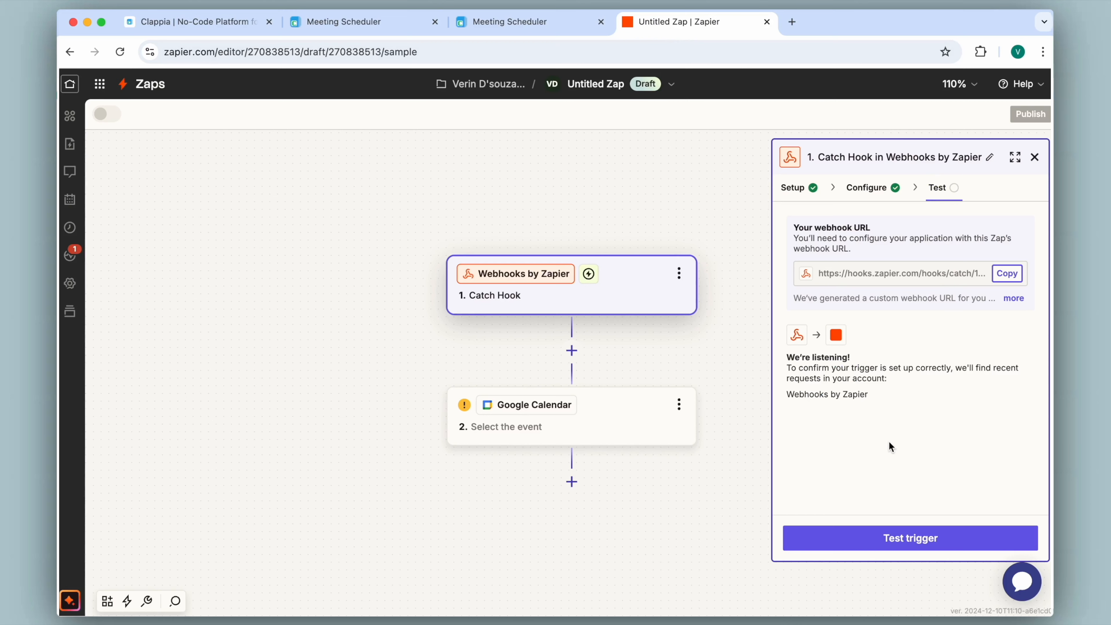
- Test the Catch Hook trigger, pick request A's Strategy Meeting record and continue with it
click(898, 539)
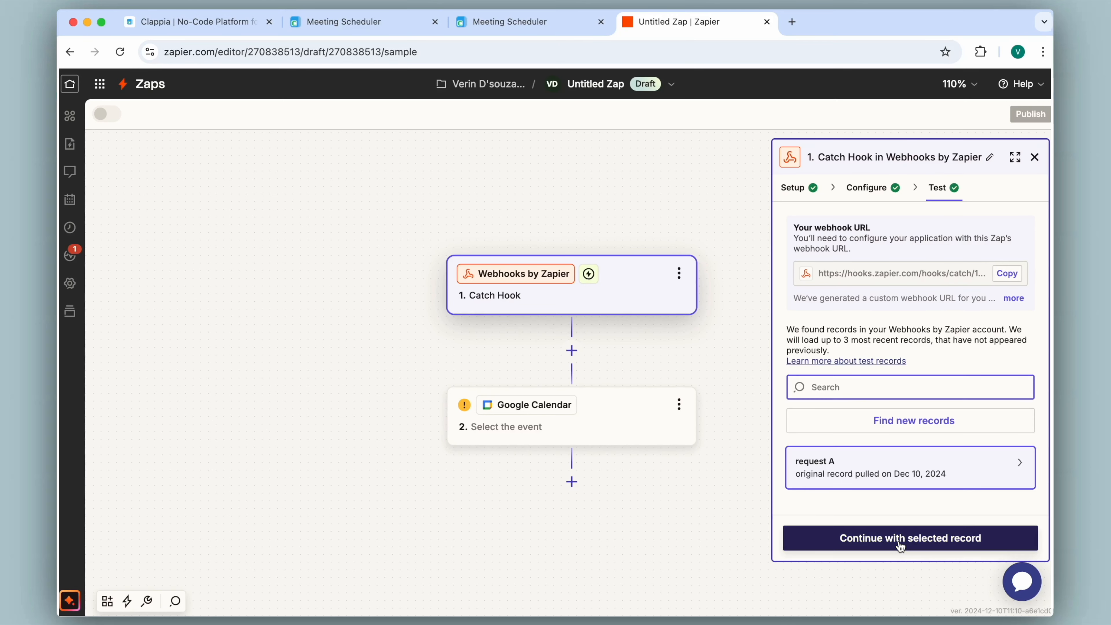
click(900, 422)
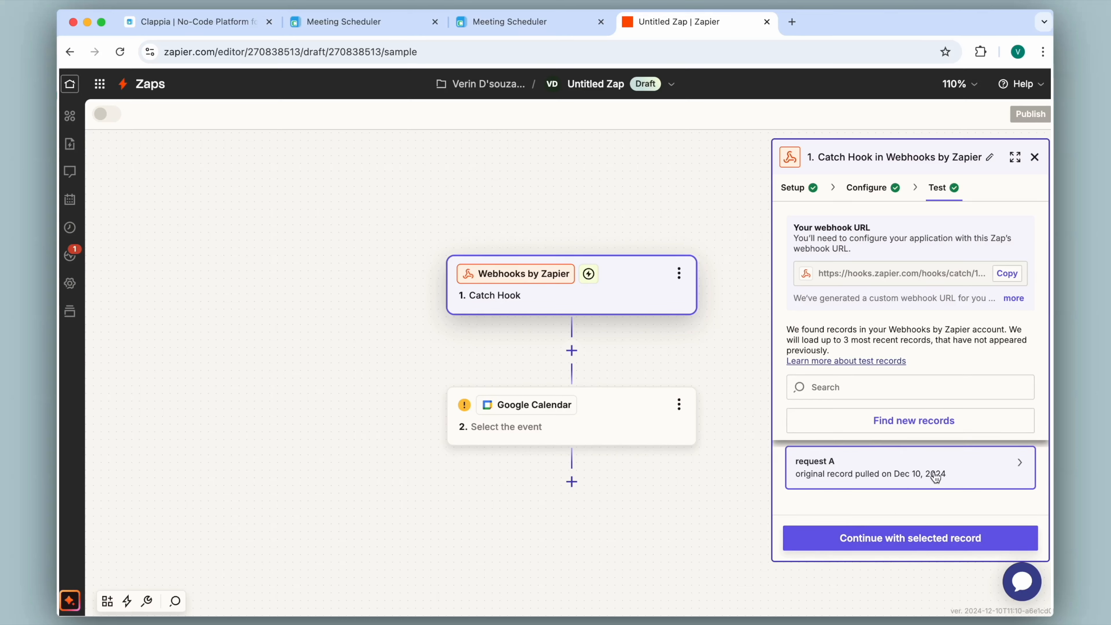
mouse_move(955, 476)
click(894, 547)
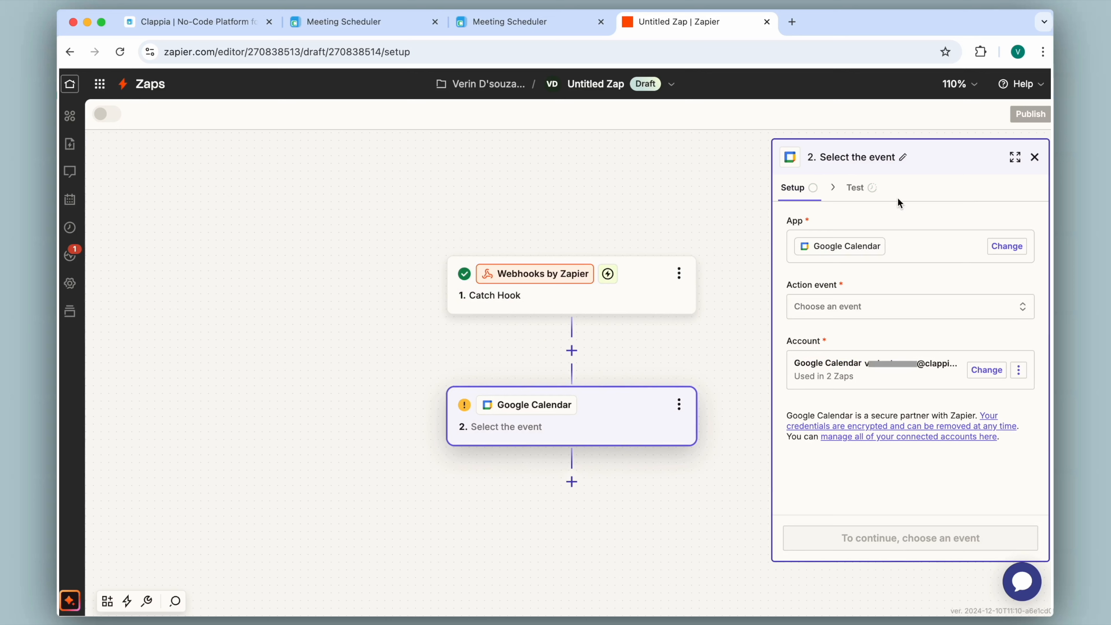
- Set the Google Calendar action event to Create Detailed Event and continue to its fields
click(853, 306)
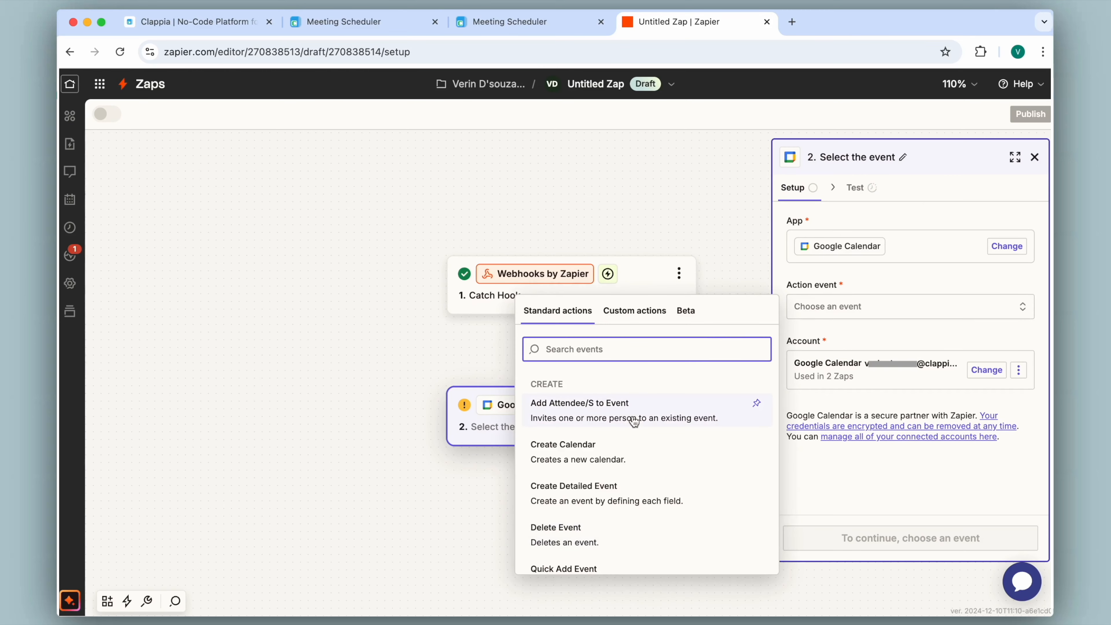
click(624, 495)
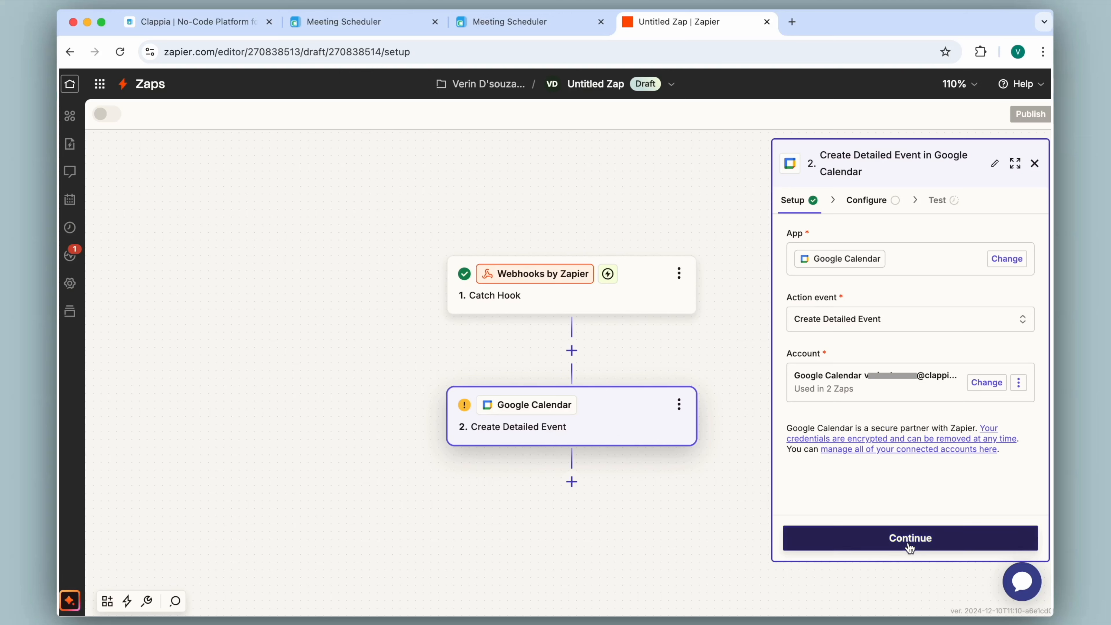
click(908, 533)
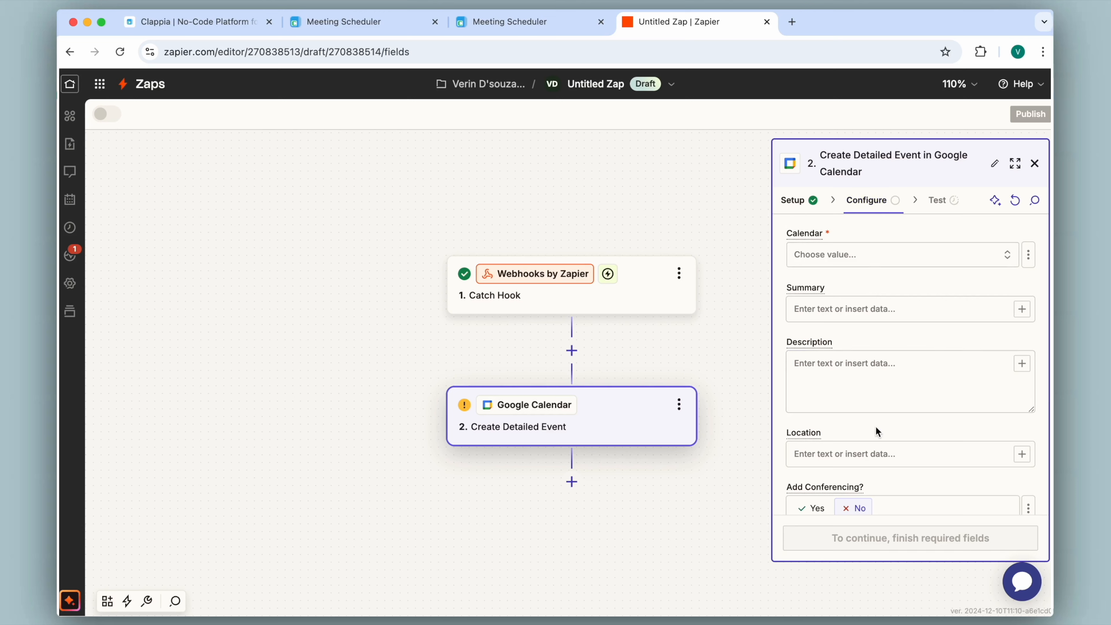
- Set the event's Calendar to the account's own calendar and open webhook data for Summary
click(861, 255)
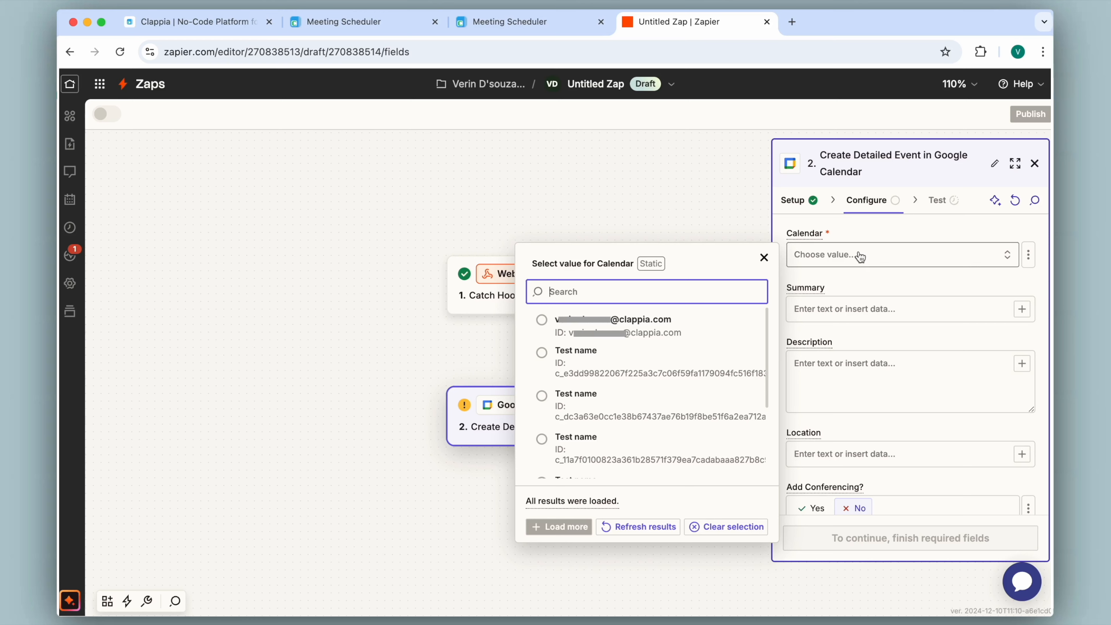
click(640, 320)
click(838, 308)
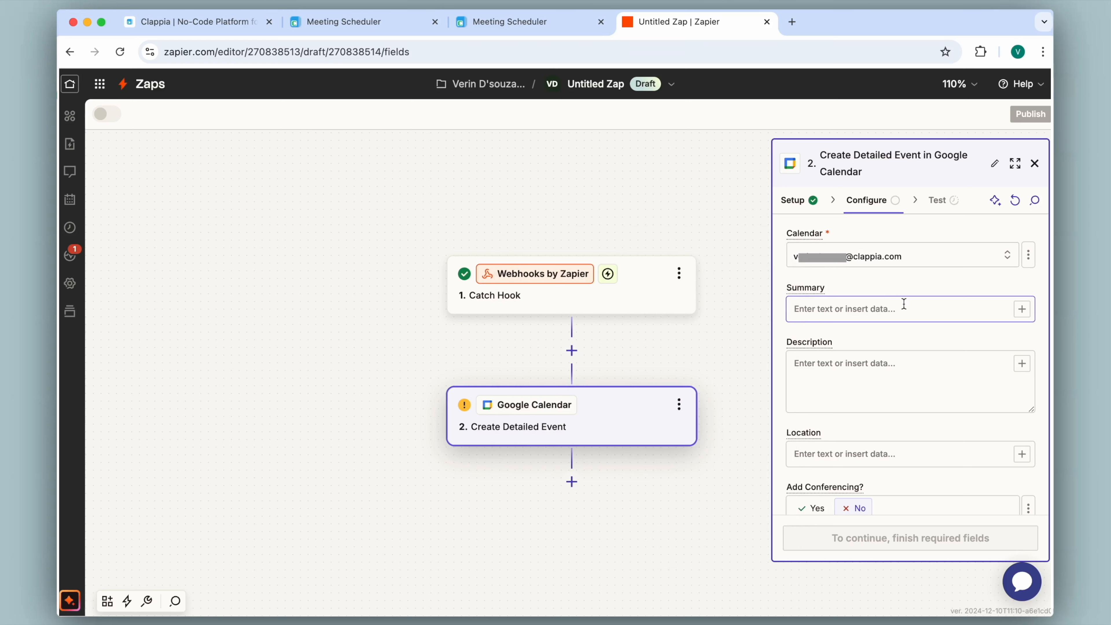
click(1022, 310)
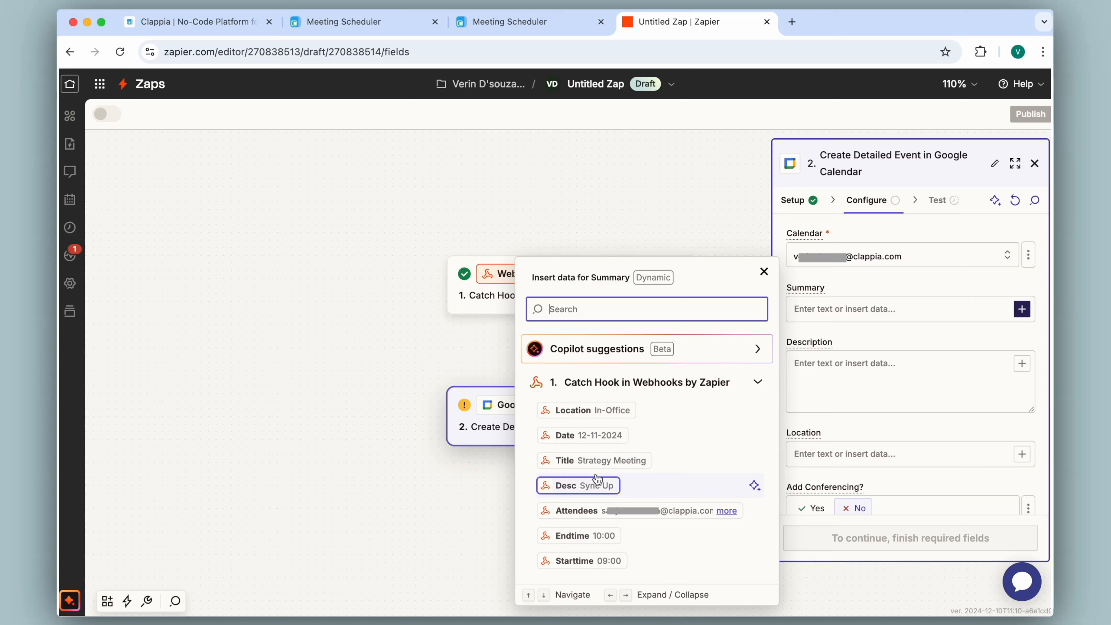
- Review the Rest API JSON body keys in Clappia's Meeting Scheduler workflow, then return to Zapier
click(344, 22)
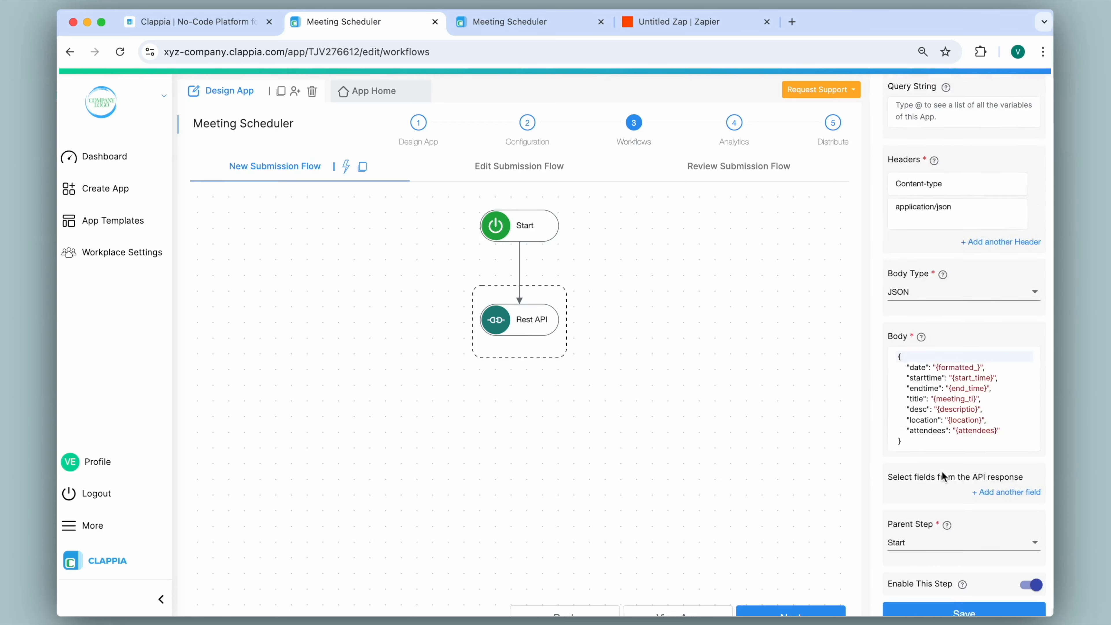
scroll(943, 476, down, 1)
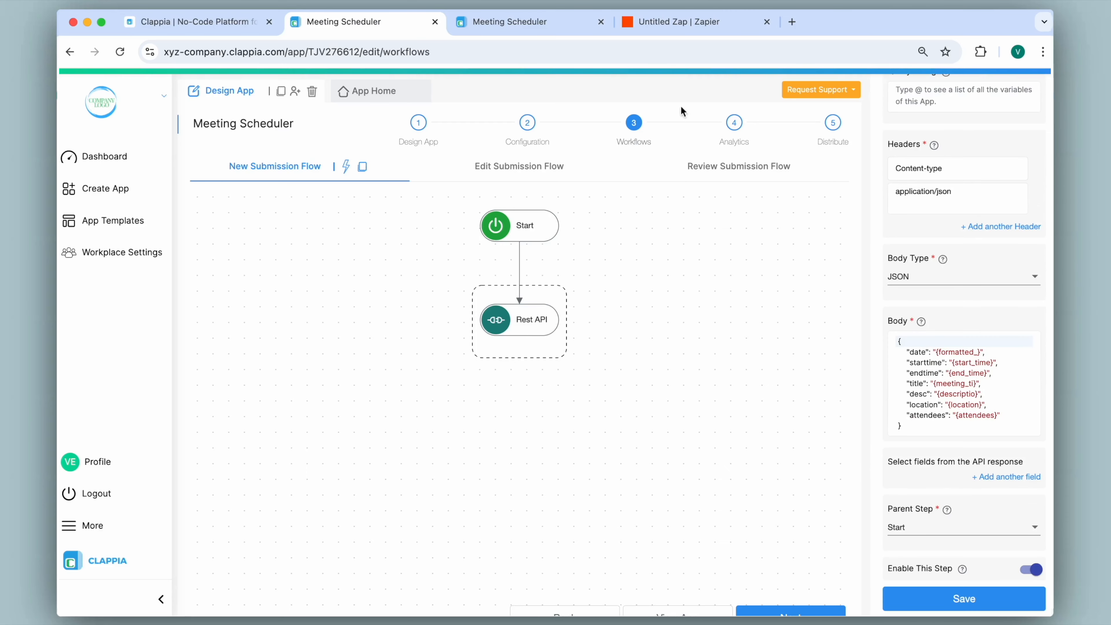
click(682, 22)
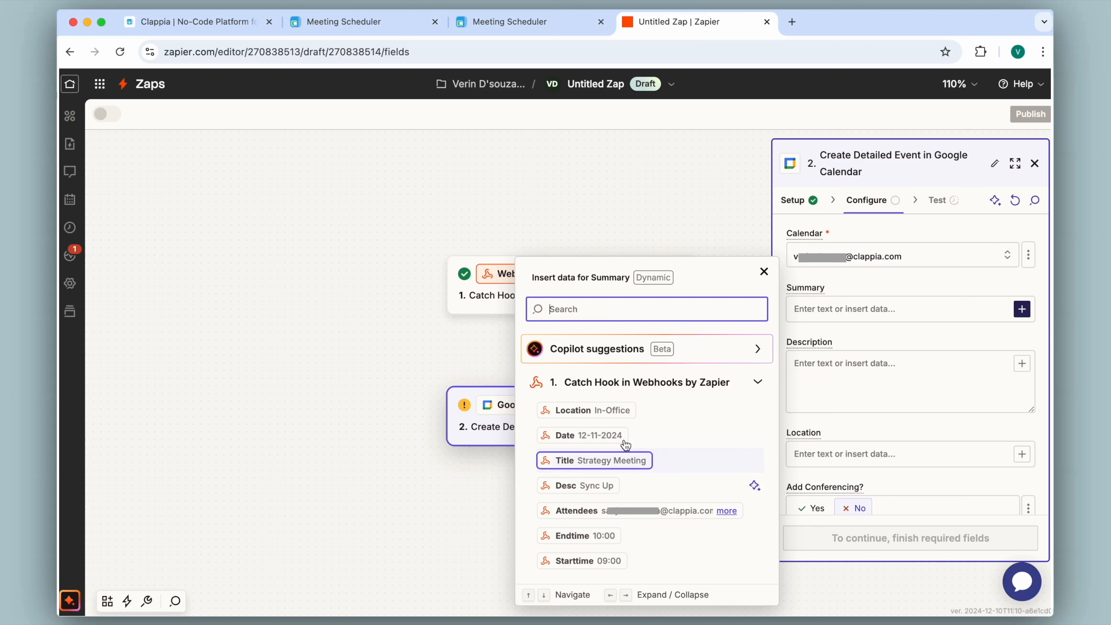
- Map Summary to Title, Description to Desc, and Location to the webhook's Location value
click(590, 461)
click(965, 340)
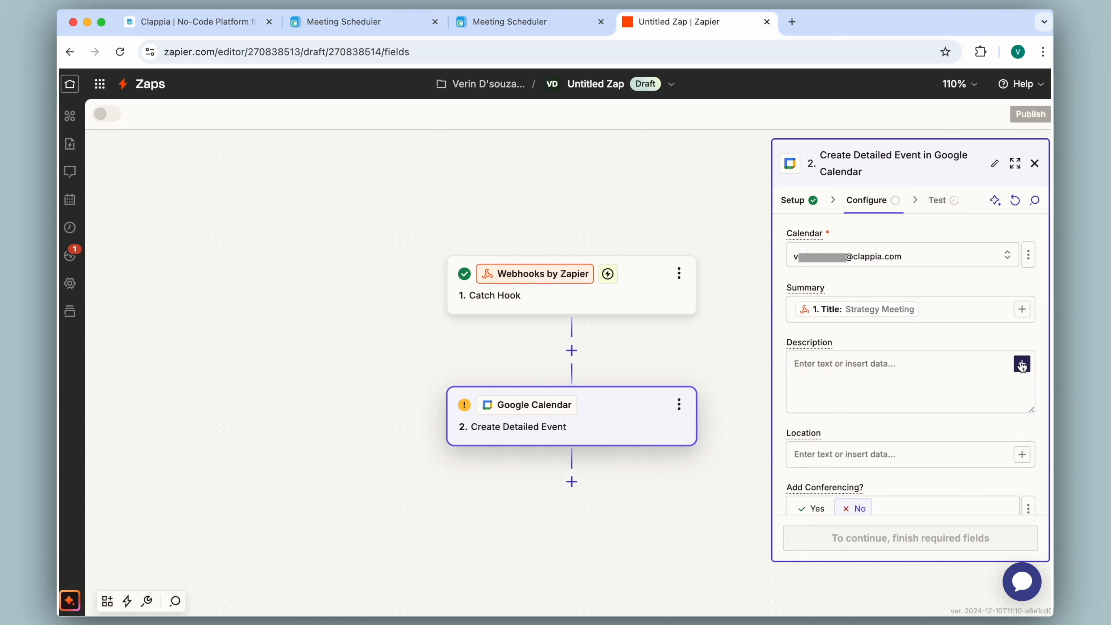
click(1023, 372)
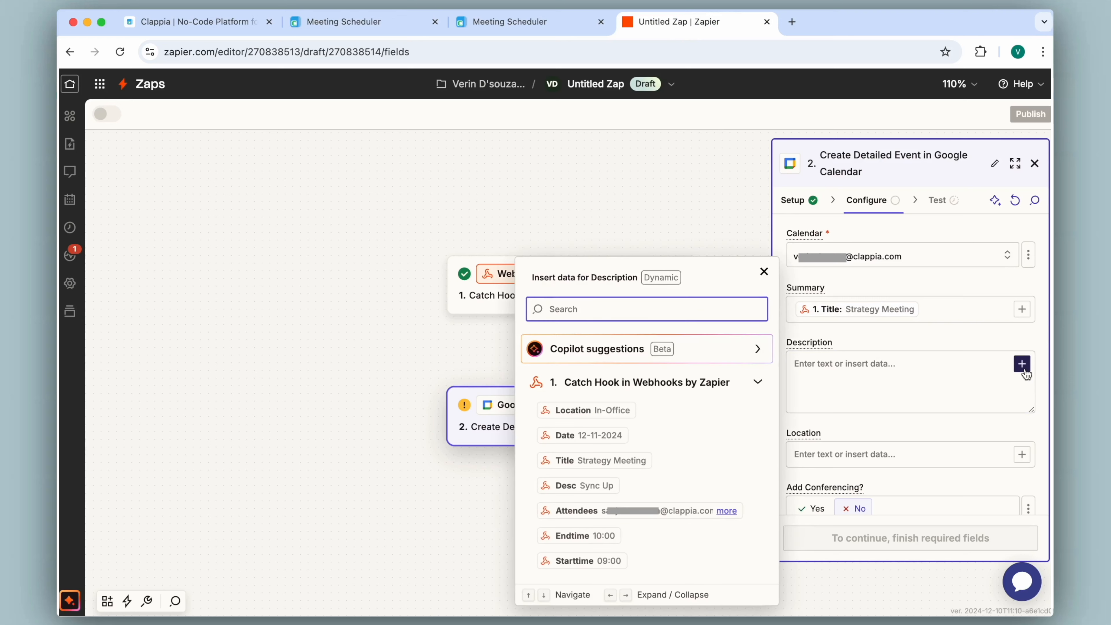
click(585, 487)
click(895, 364)
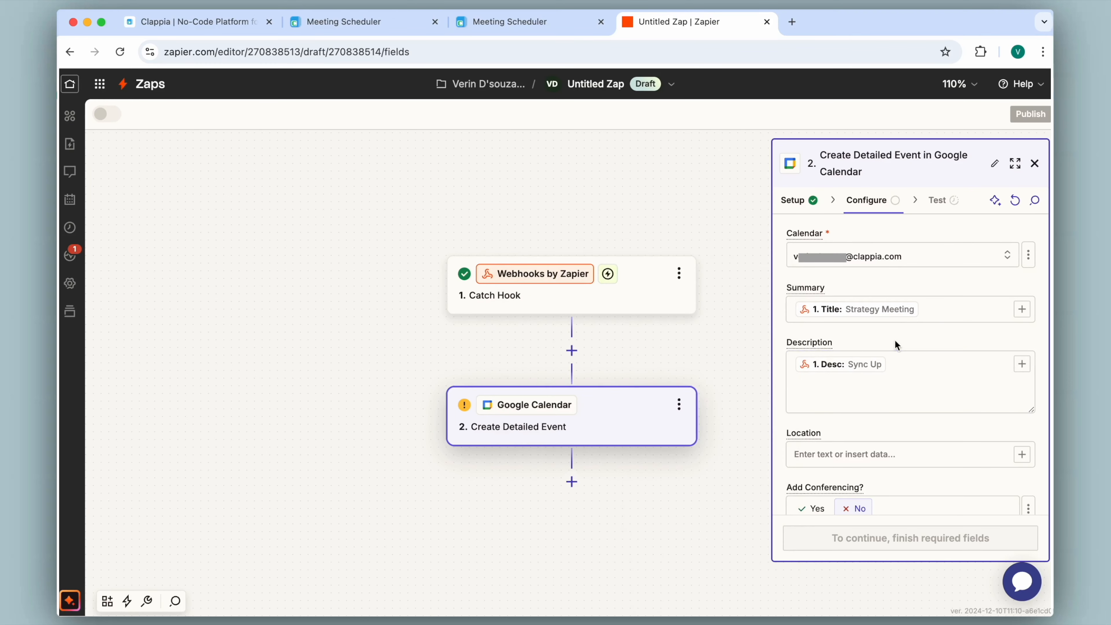
scroll(957, 385, down, 2)
click(1022, 380)
click(573, 410)
click(856, 315)
scroll(860, 352, down, 4)
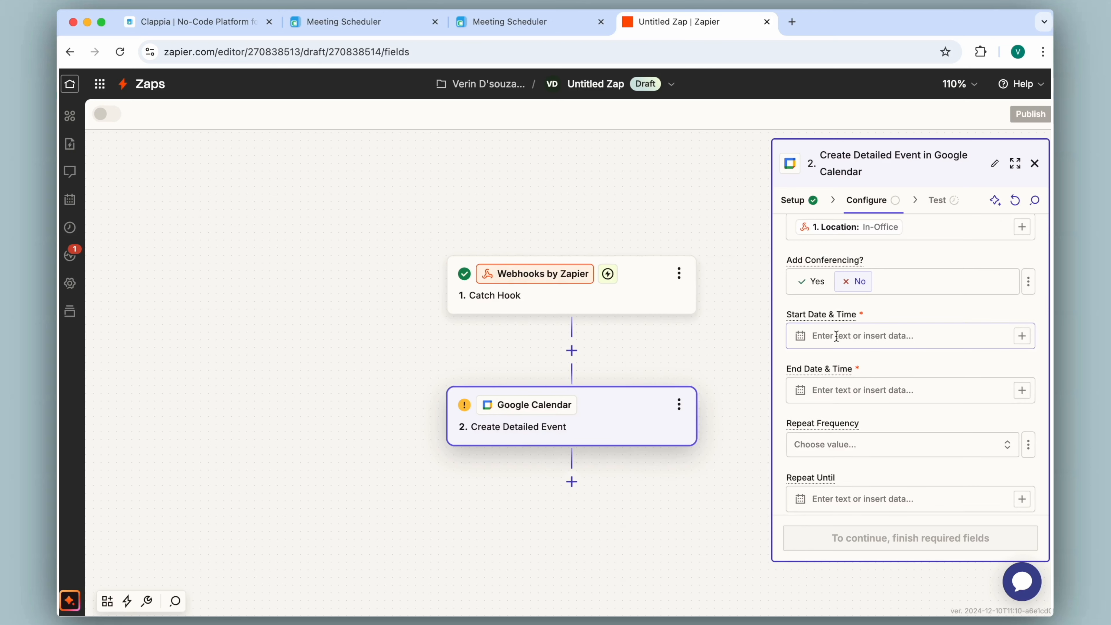
- Set Start Date & Time to the webhook Date, a 'T', then Starttime
click(1024, 338)
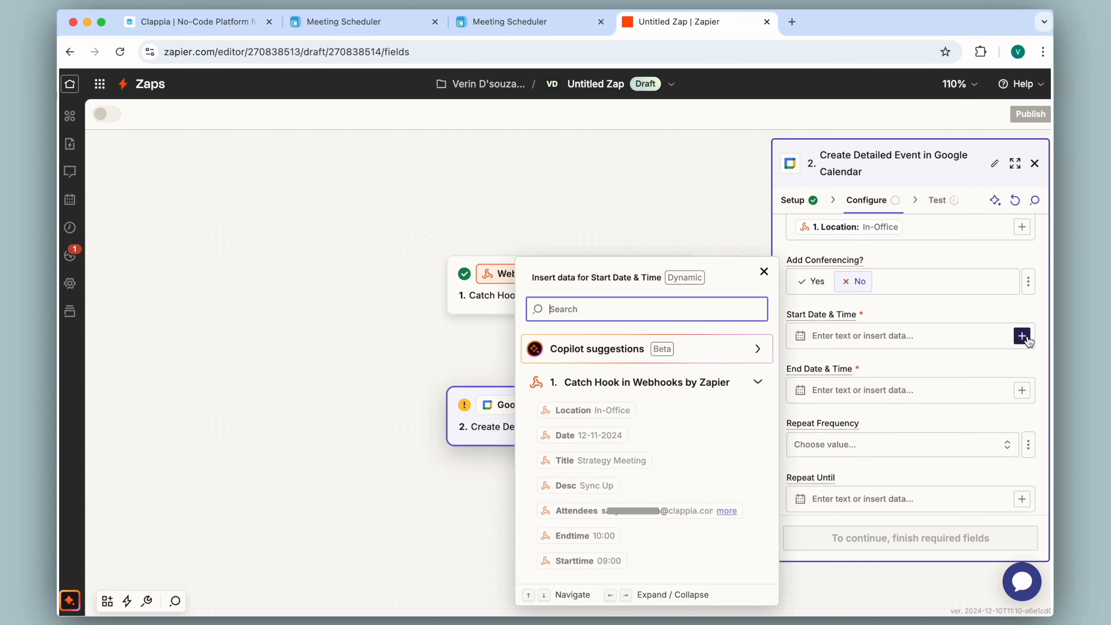
click(611, 437)
click(880, 356)
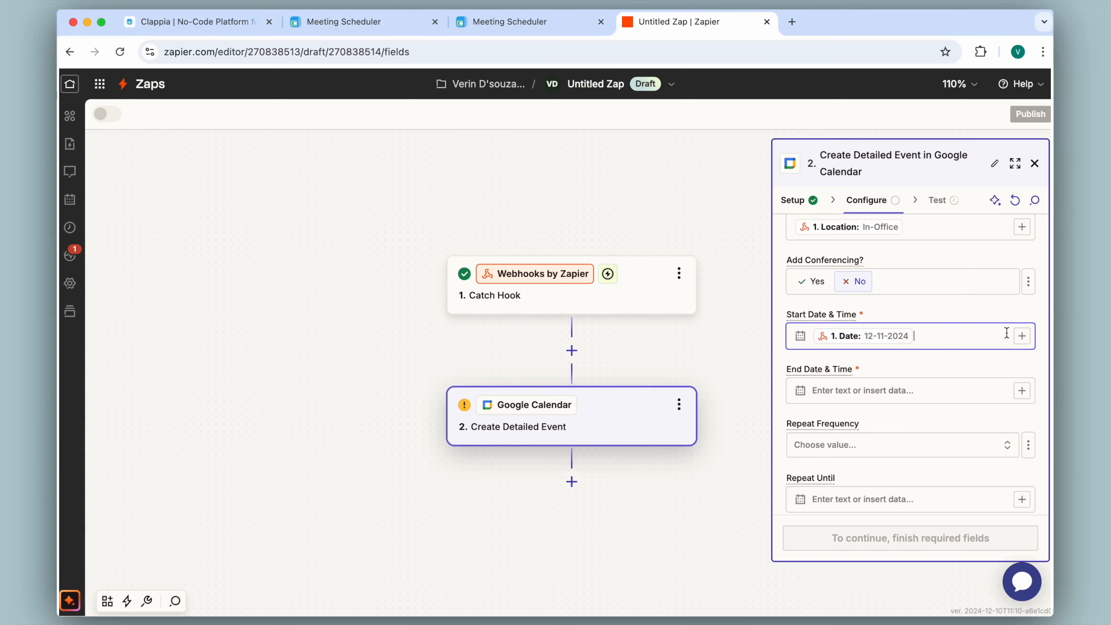
click(1022, 336)
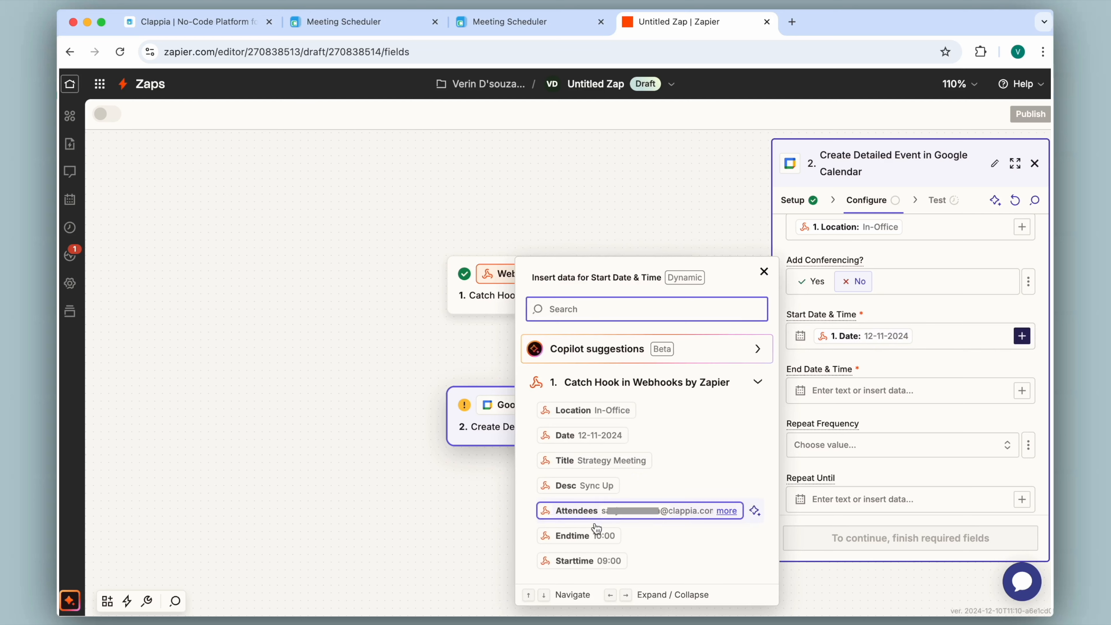
click(607, 561)
click(871, 358)
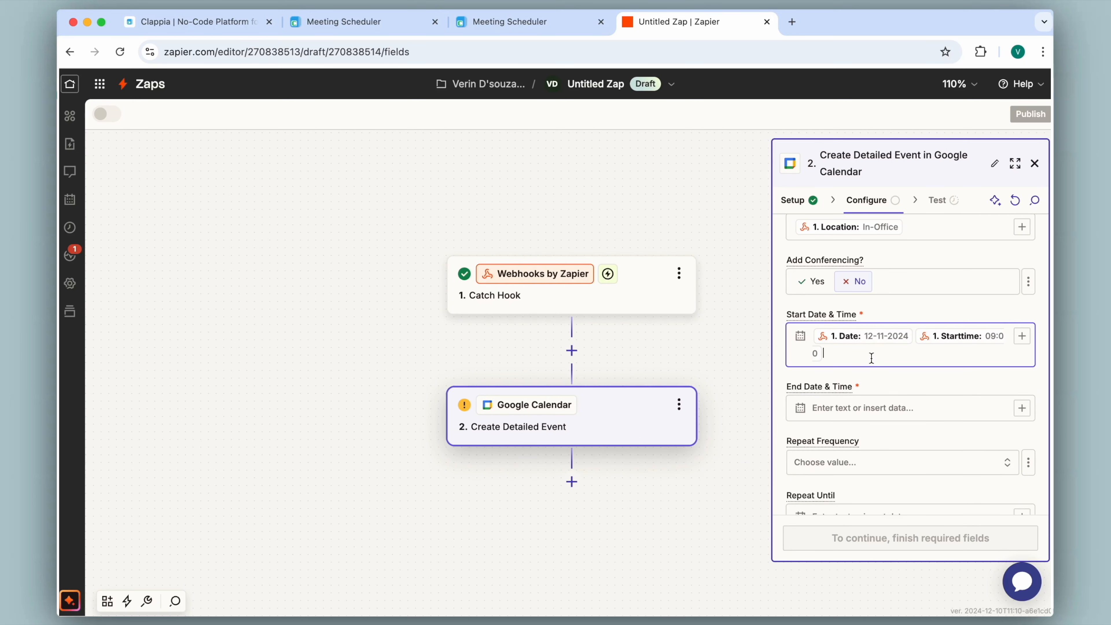
click(914, 337)
text(T)
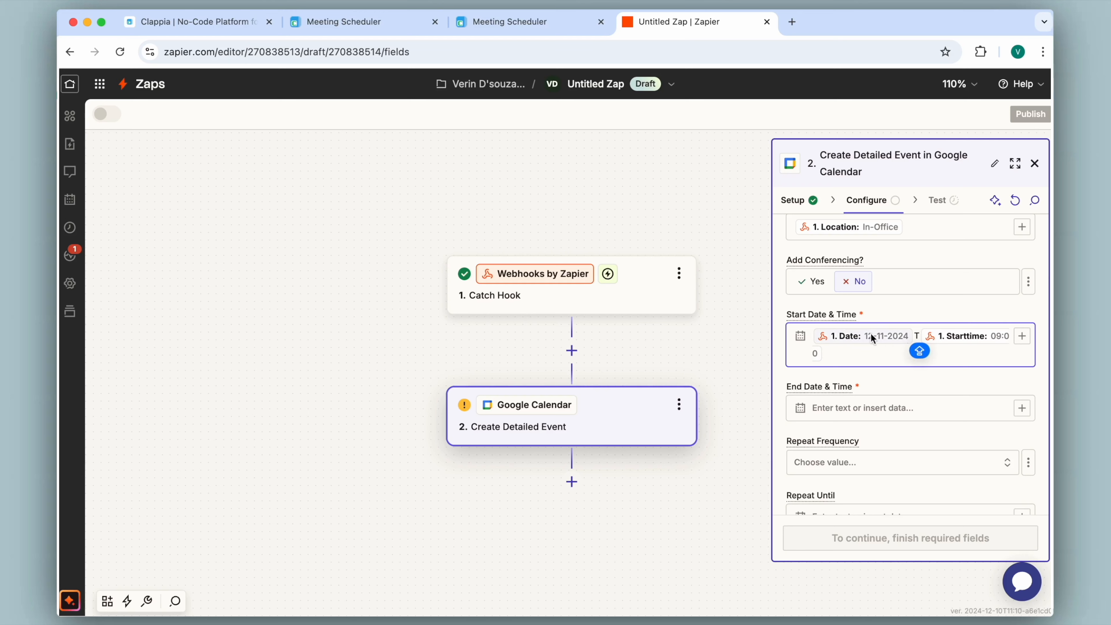
click(945, 360)
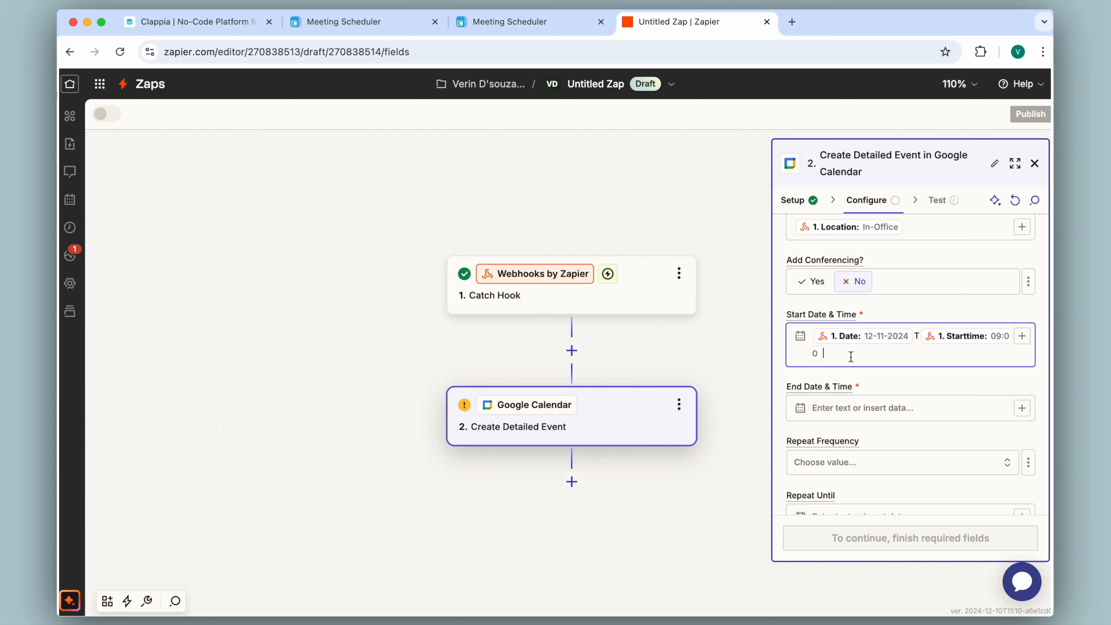
- Set End Date & Time to the webhook Date followed by Endtime
click(1022, 408)
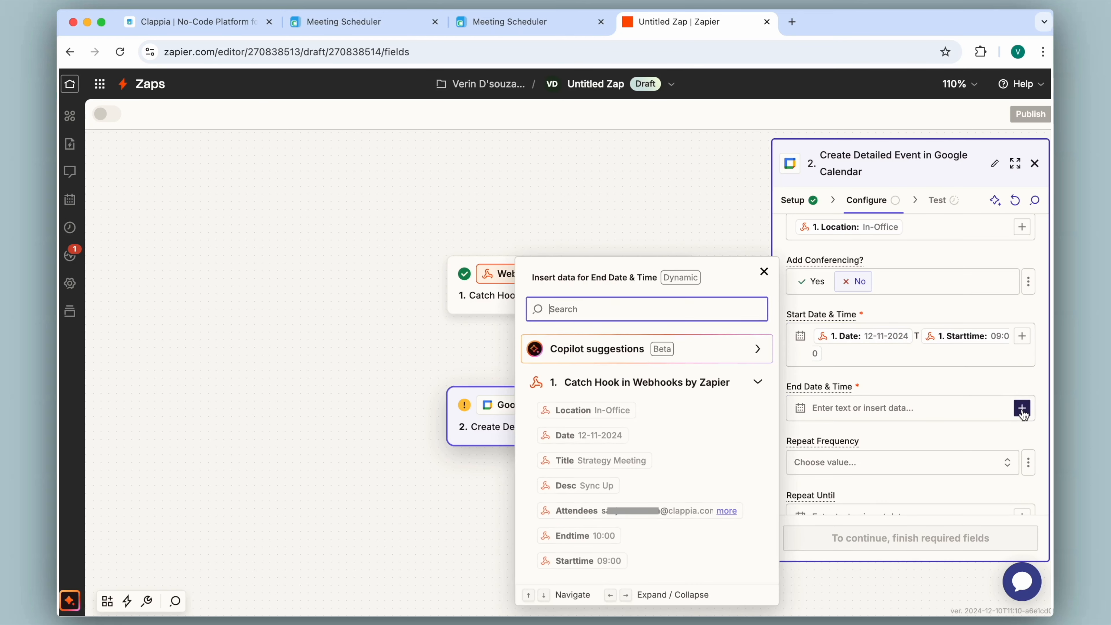
click(594, 438)
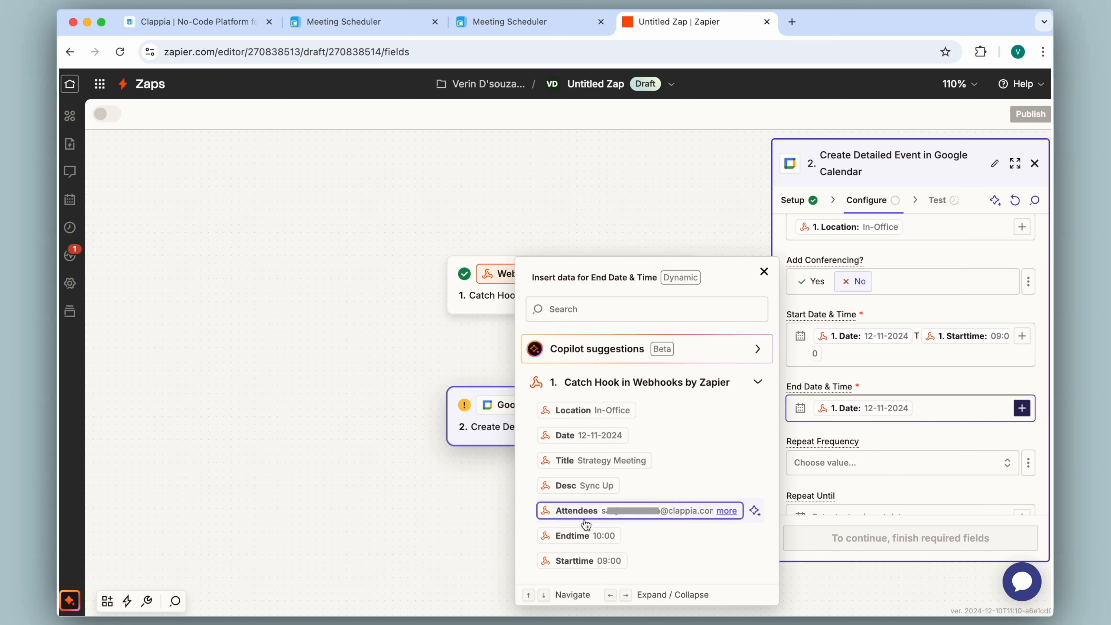
click(586, 534)
click(908, 379)
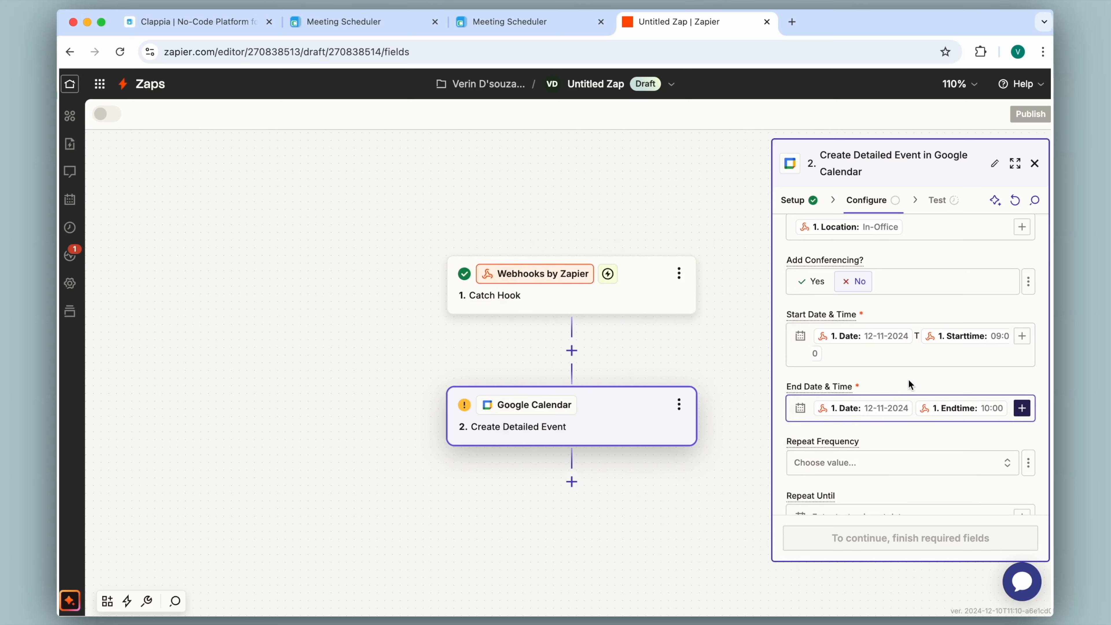
click(914, 408)
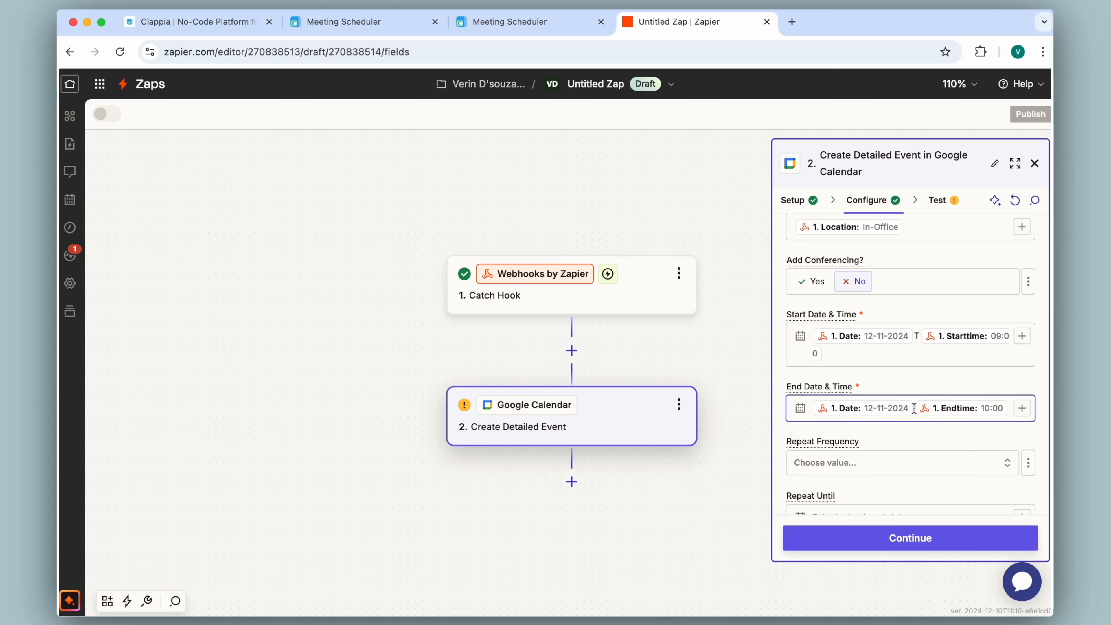
- Map the Attendees field to the webhook's Attendees value
scroll(875, 429, down, 5)
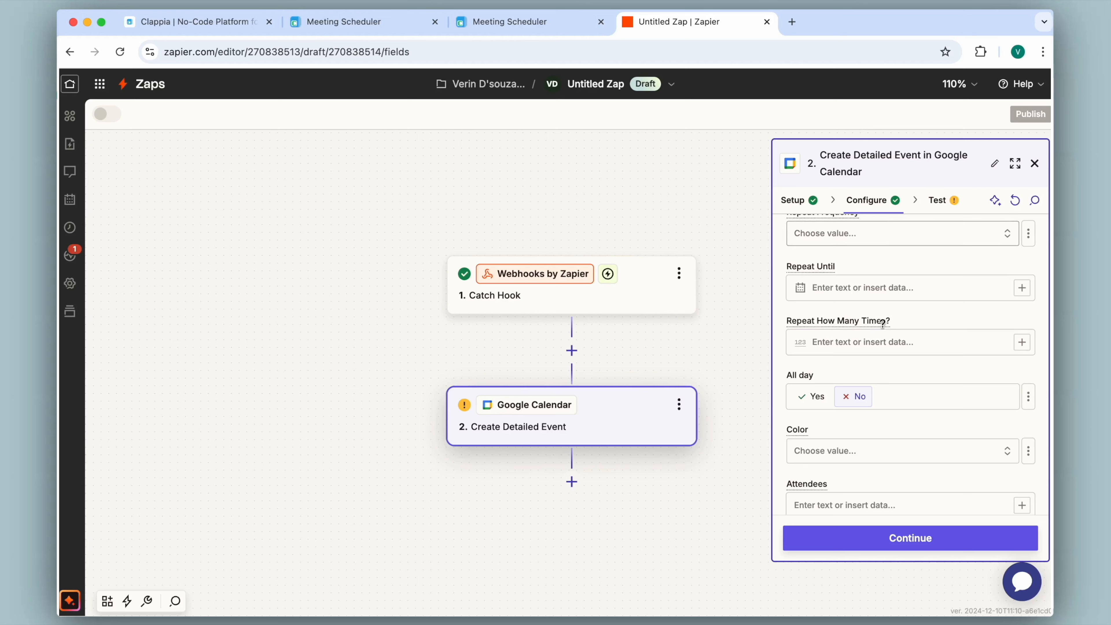
scroll(882, 345, down, 1)
scroll(883, 343, down, 2)
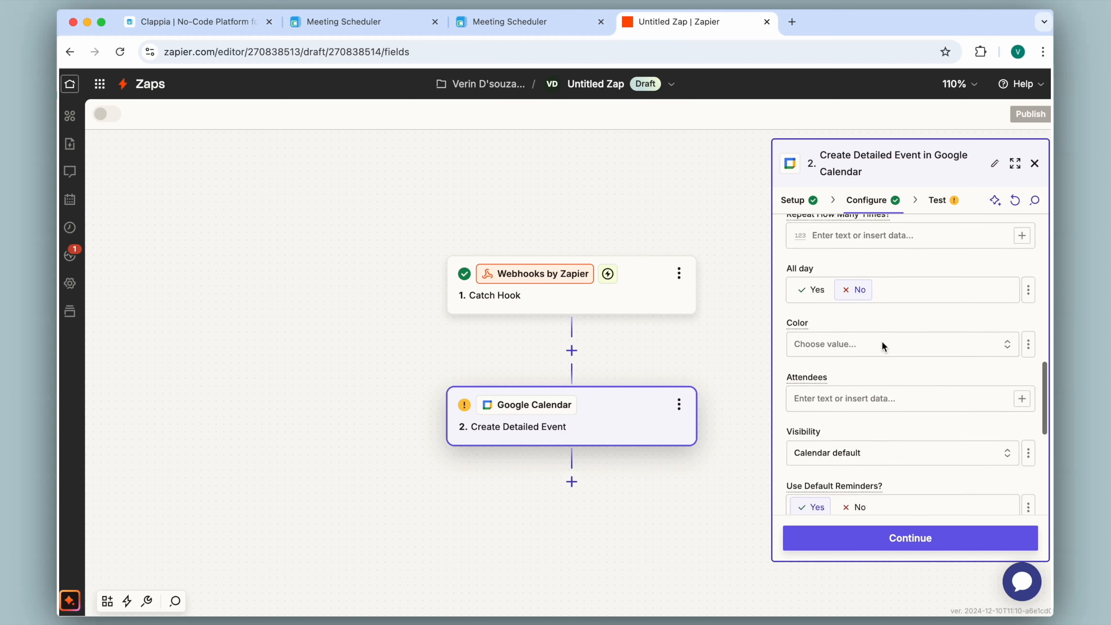
click(1022, 344)
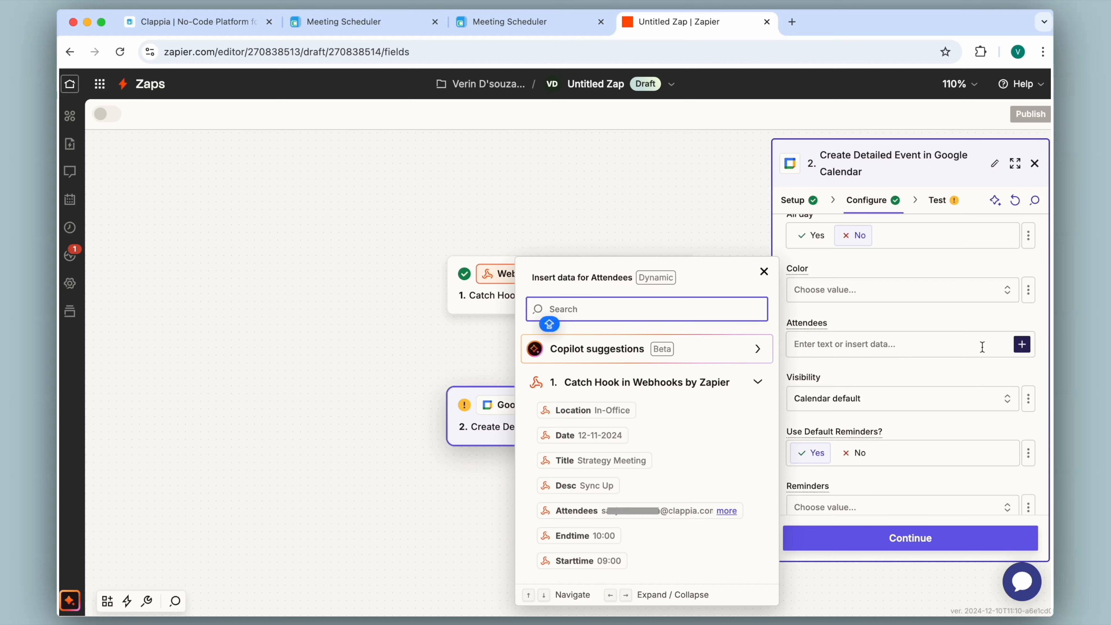
click(587, 512)
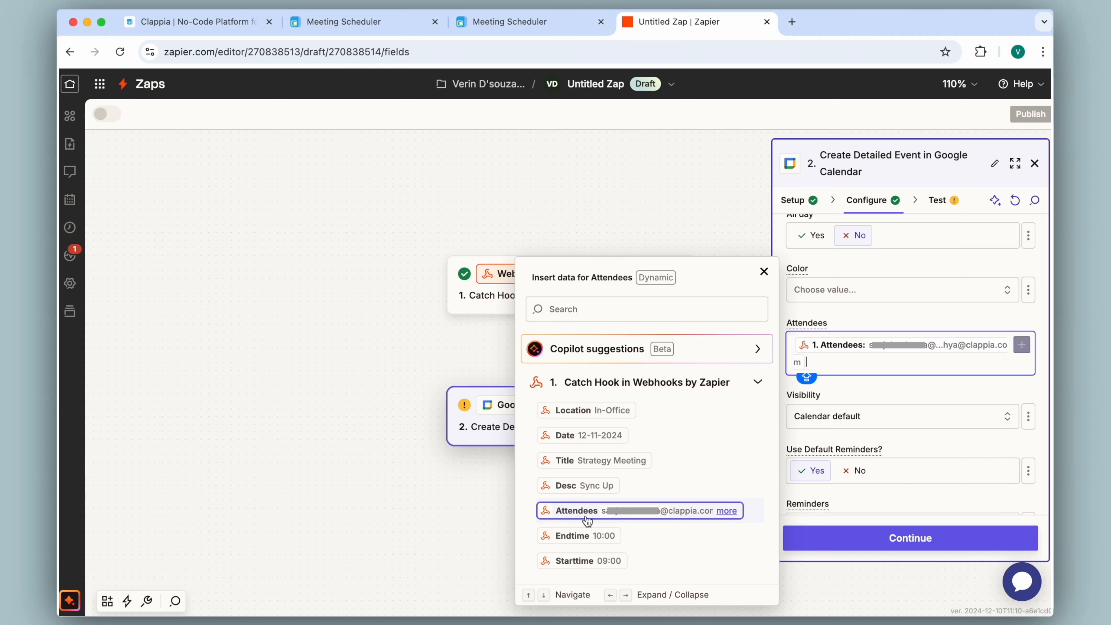
click(873, 377)
- Set Guests Can Modify Event to Yes and continue to the Test step
scroll(886, 416, down, 6)
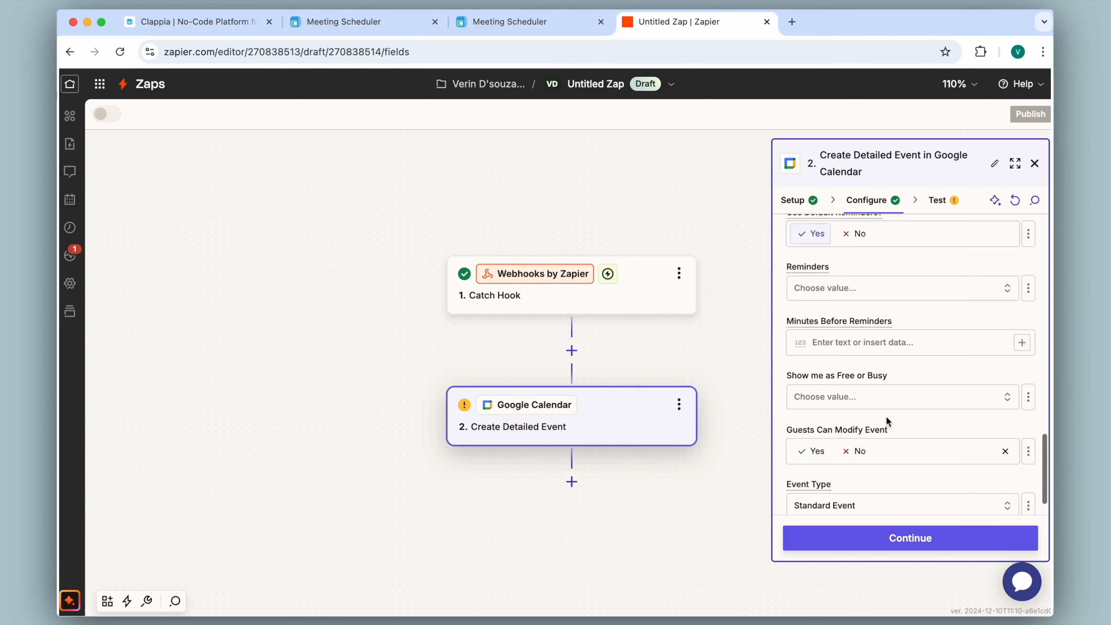
click(820, 417)
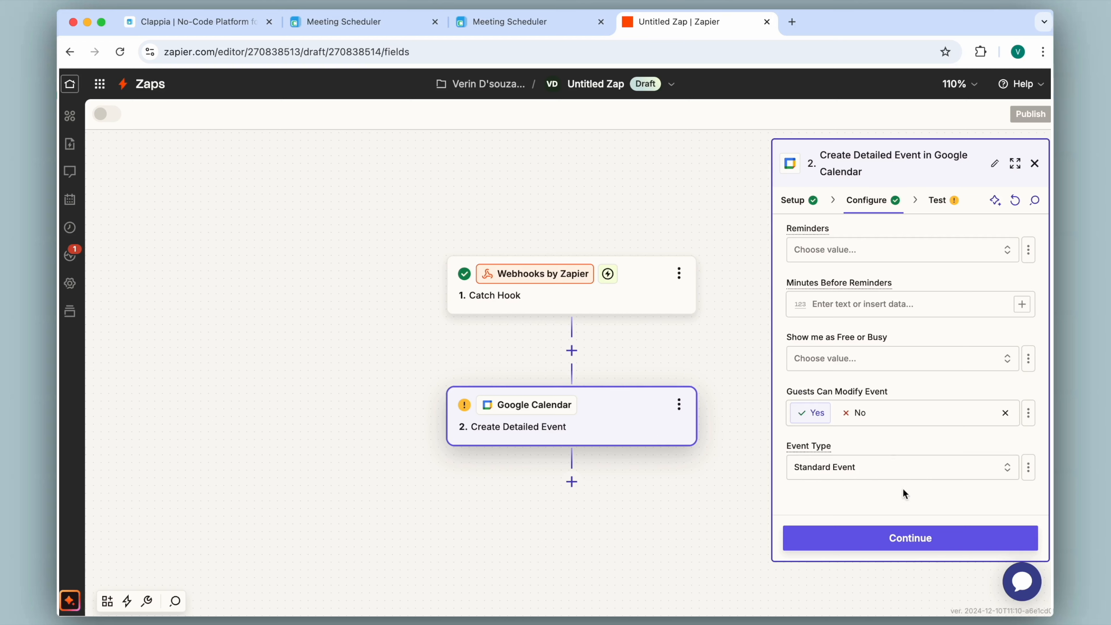
click(913, 539)
scroll(899, 415, down, 10)
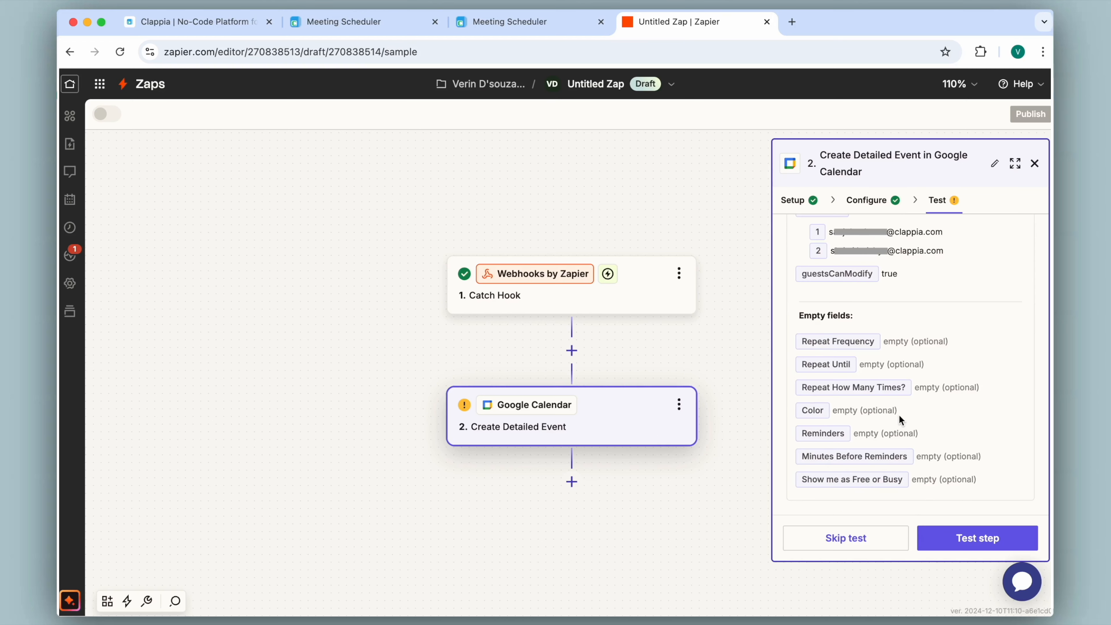
- Send a test event to Google Calendar, then open a new browser tab
click(933, 539)
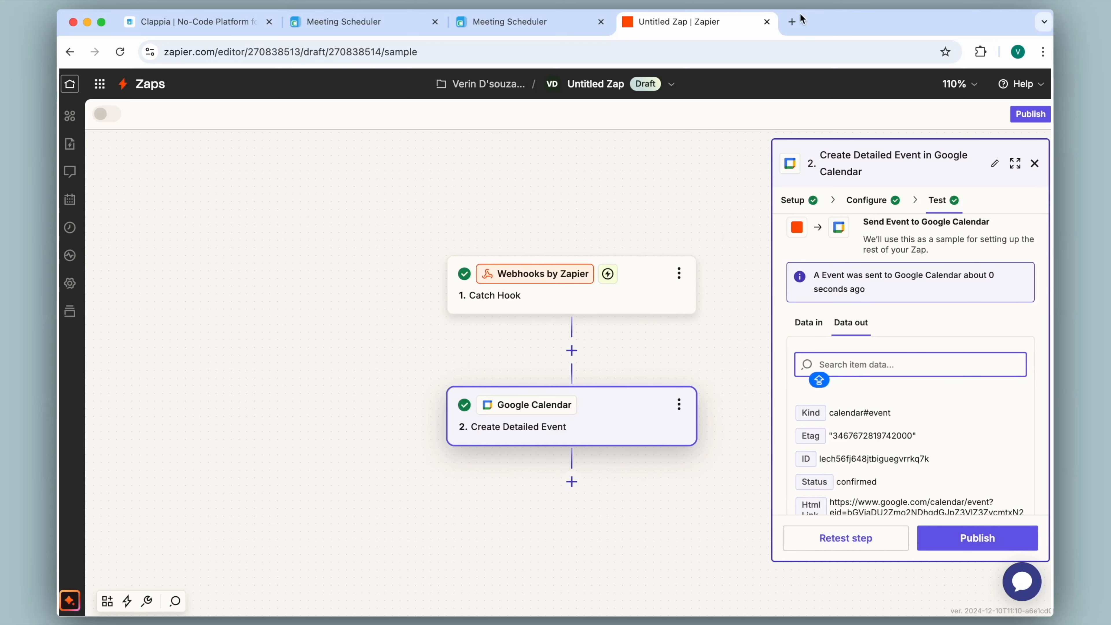
click(791, 21)
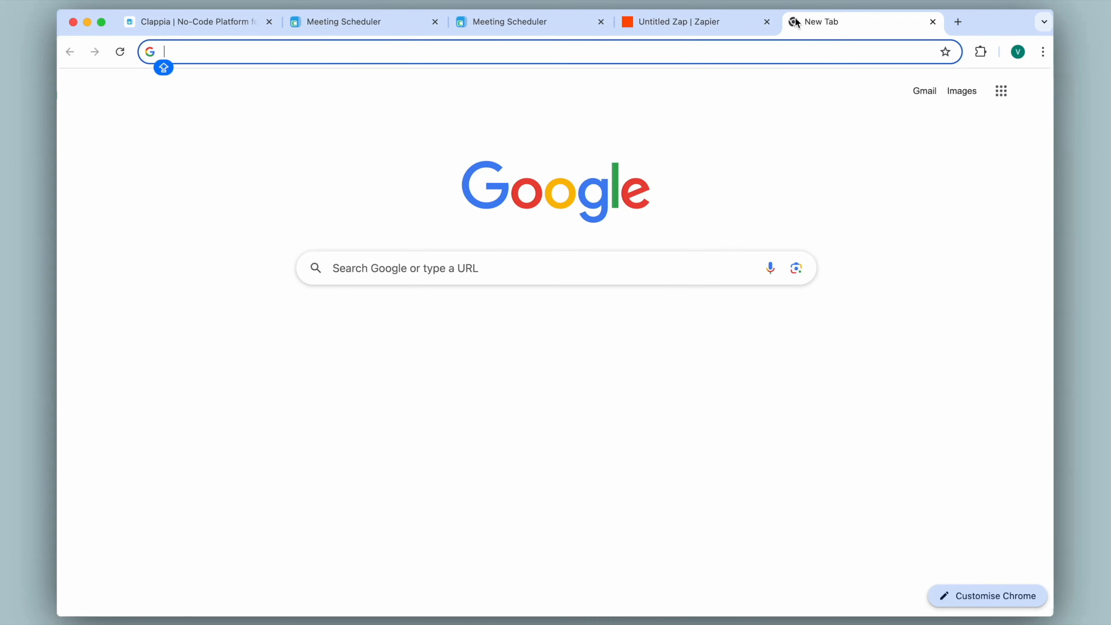
- Check the Strategy Meeting event details on December 11 in Google Calendar
click(1001, 91)
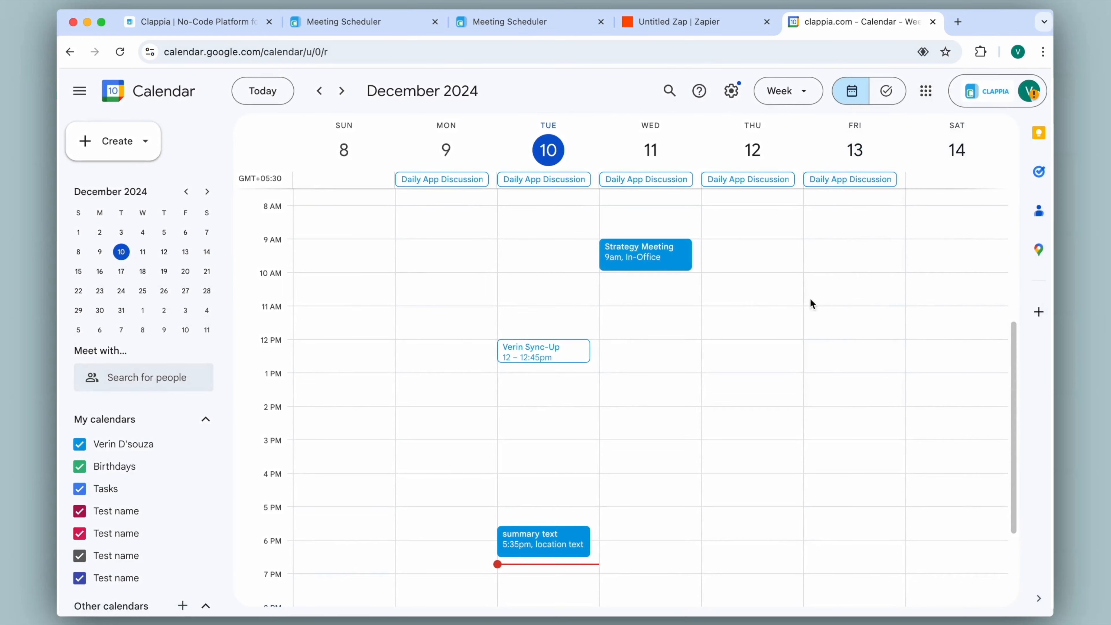
click(690, 266)
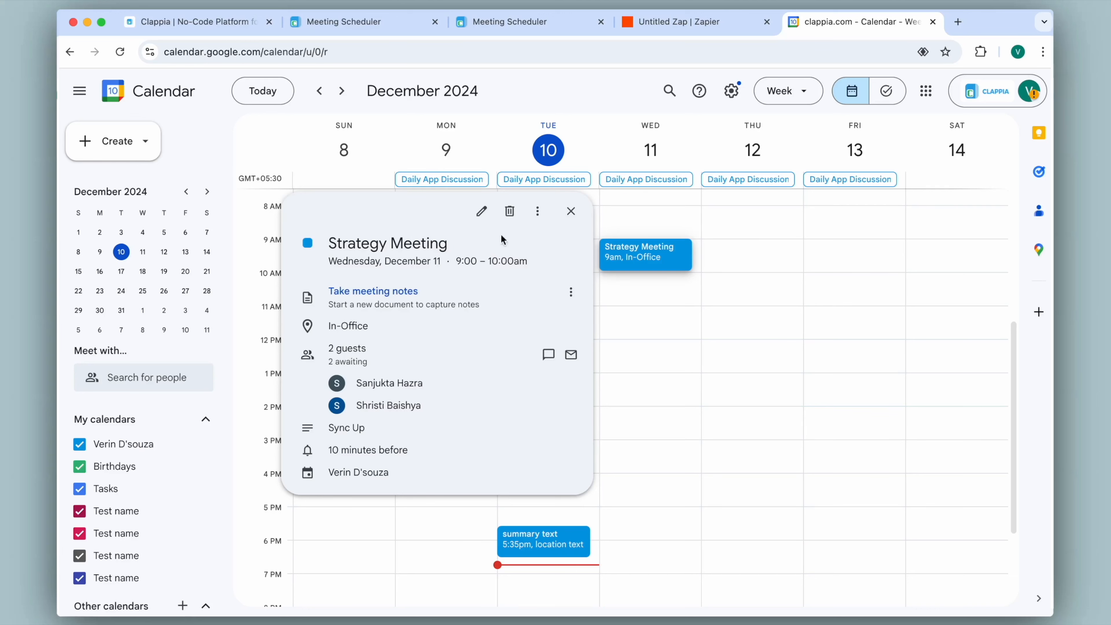
click(570, 211)
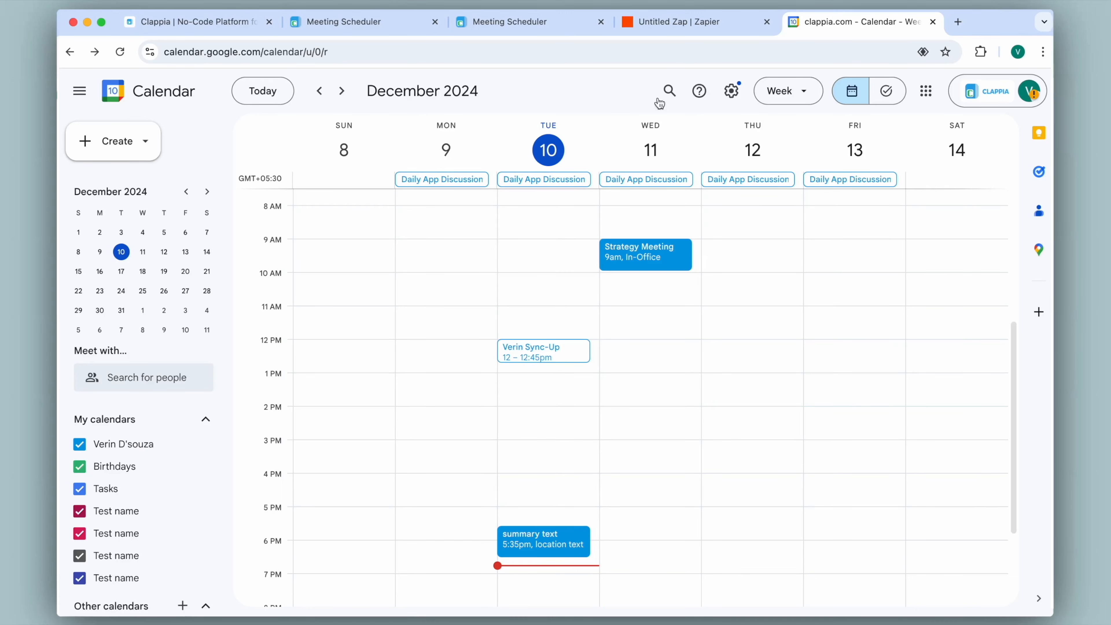
- Publish the Zap and return to Clappia's Meeting Scheduler workflow
click(683, 27)
click(970, 543)
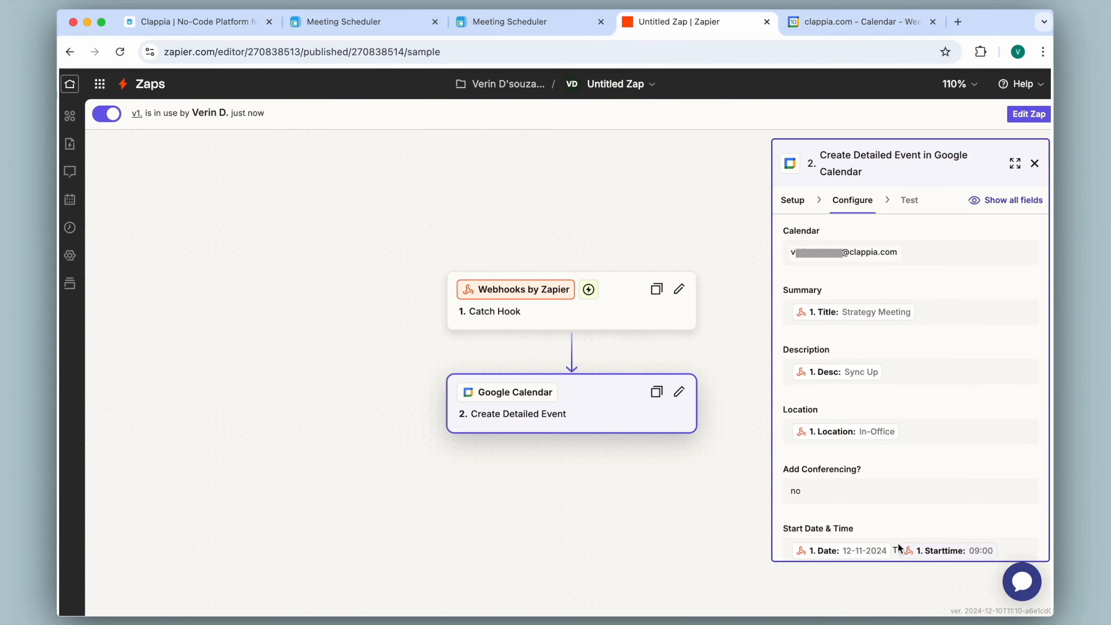
click(350, 22)
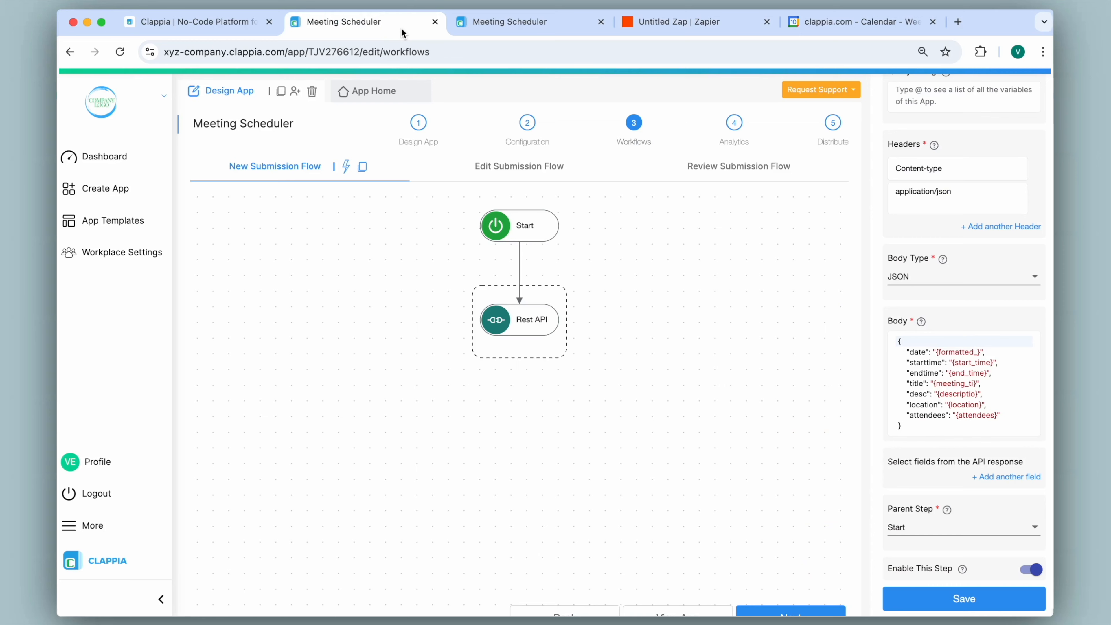
- Enter title 'Event Management', date 12-12-2024, and times 10:00 to 12:00
click(386, 91)
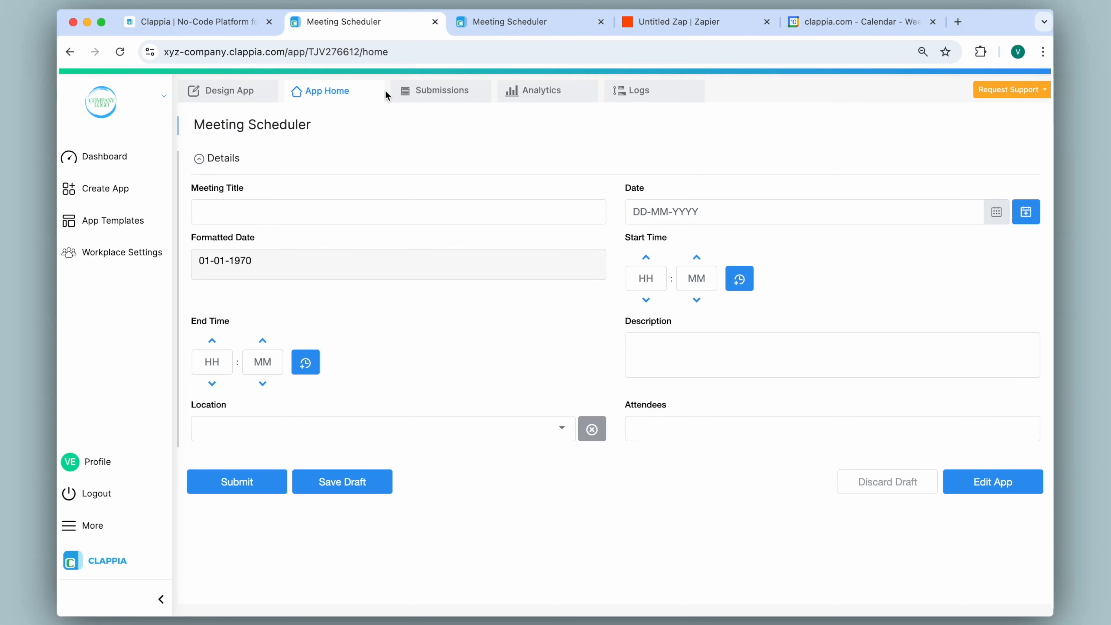
click(340, 210)
text(Event Management)
click(824, 217)
click(828, 315)
click(646, 279)
text(10)
click(696, 279)
text(00)
click(212, 362)
text(00)
- Add description 'Strategy plan', location In-Office, and paste the attendees' e-mail addresses
click(651, 346)
text(Strategy plan)
click(508, 428)
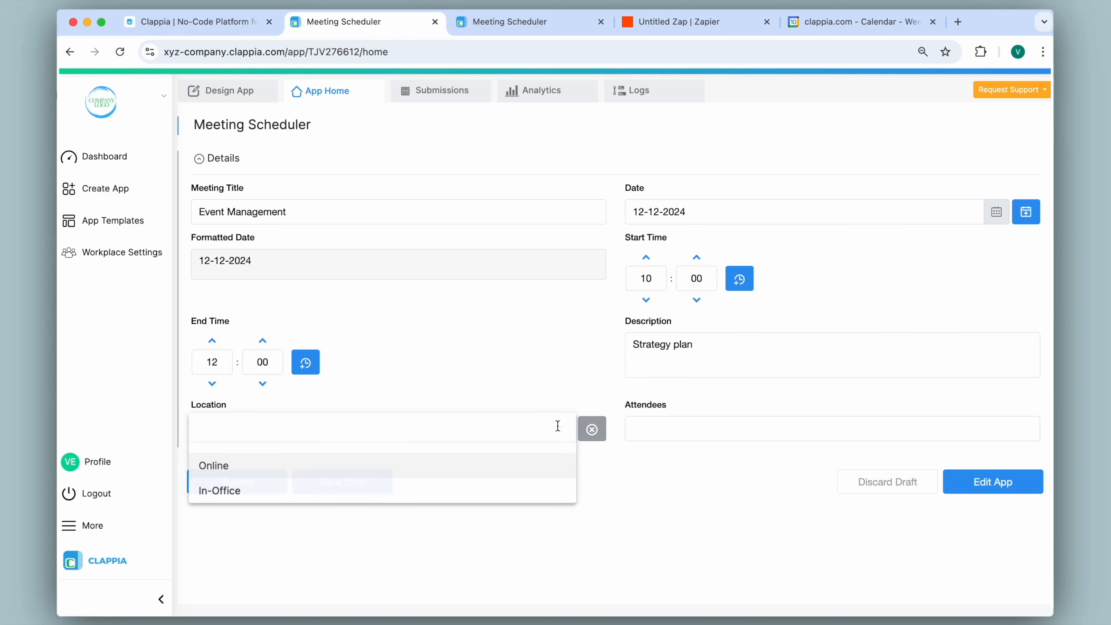
click(510, 488)
click(648, 431)
key(ctrl+v)
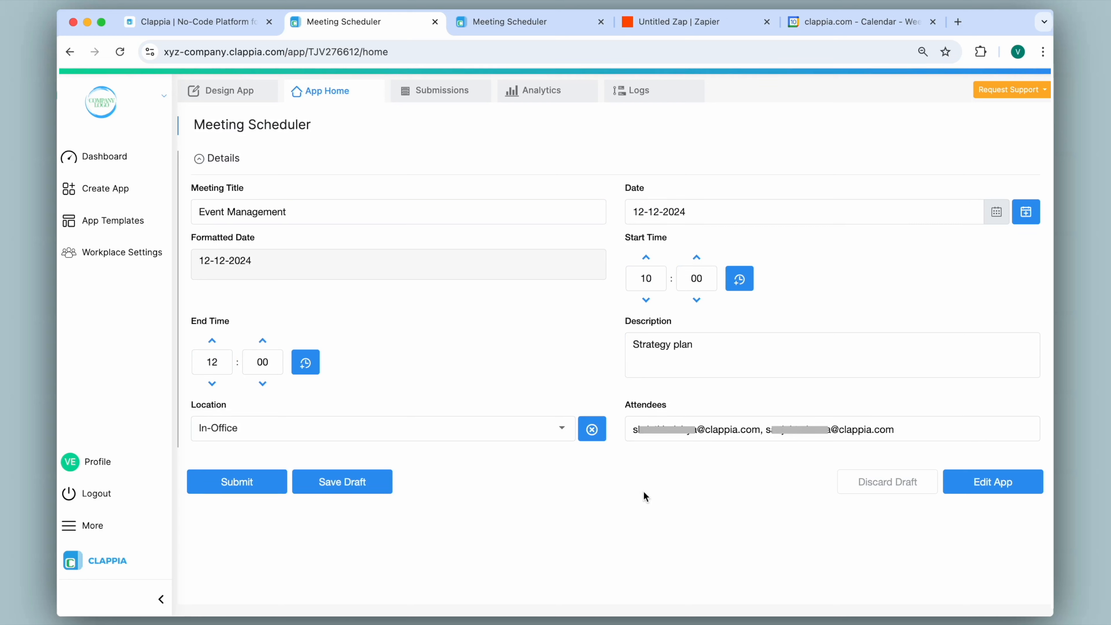
- Submit the meeting, confirm it appears in Google Calendar, and start a blank form
click(232, 483)
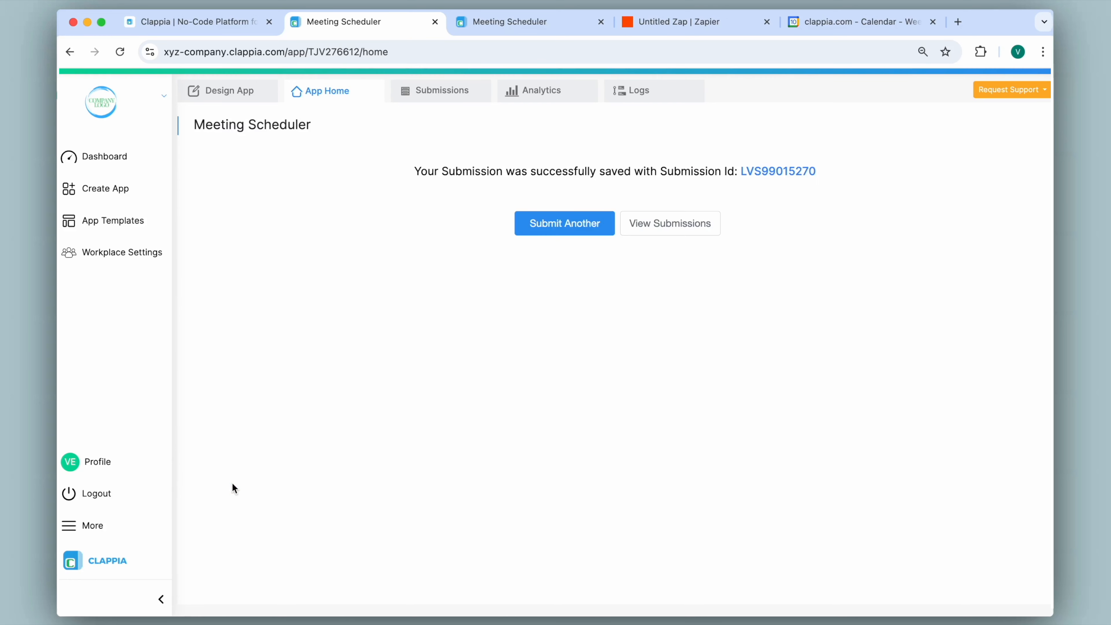
click(897, 24)
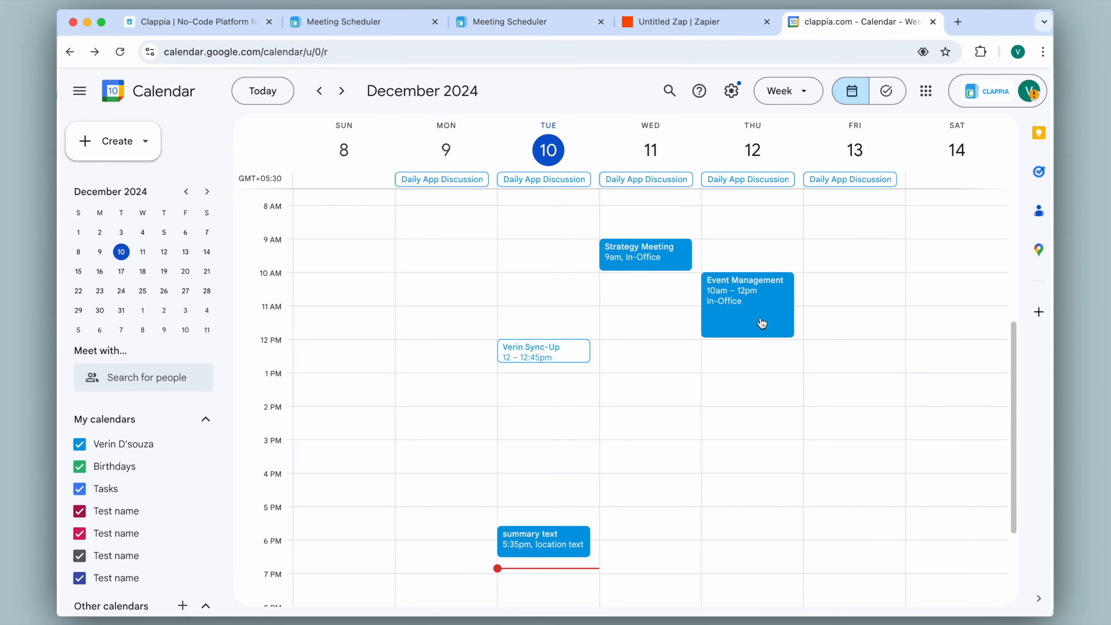
click(383, 24)
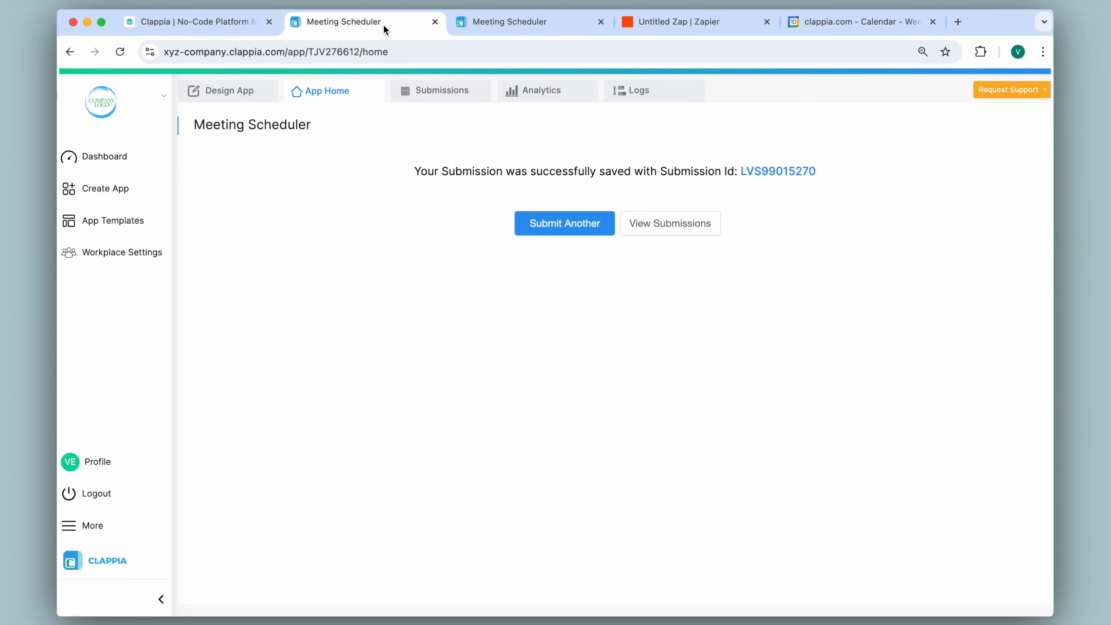
click(578, 222)
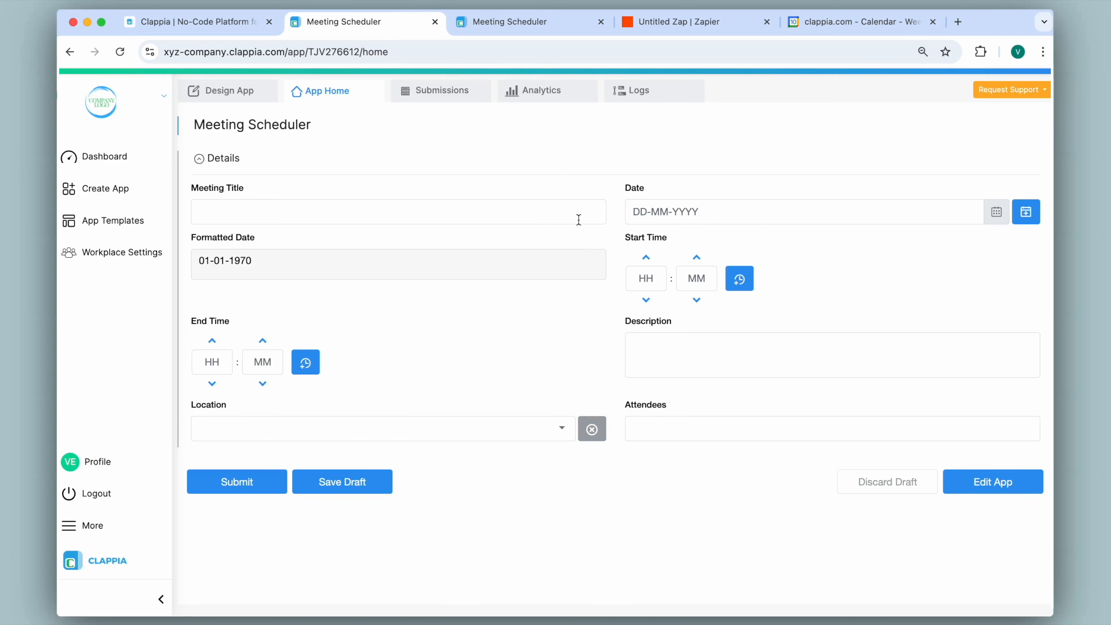